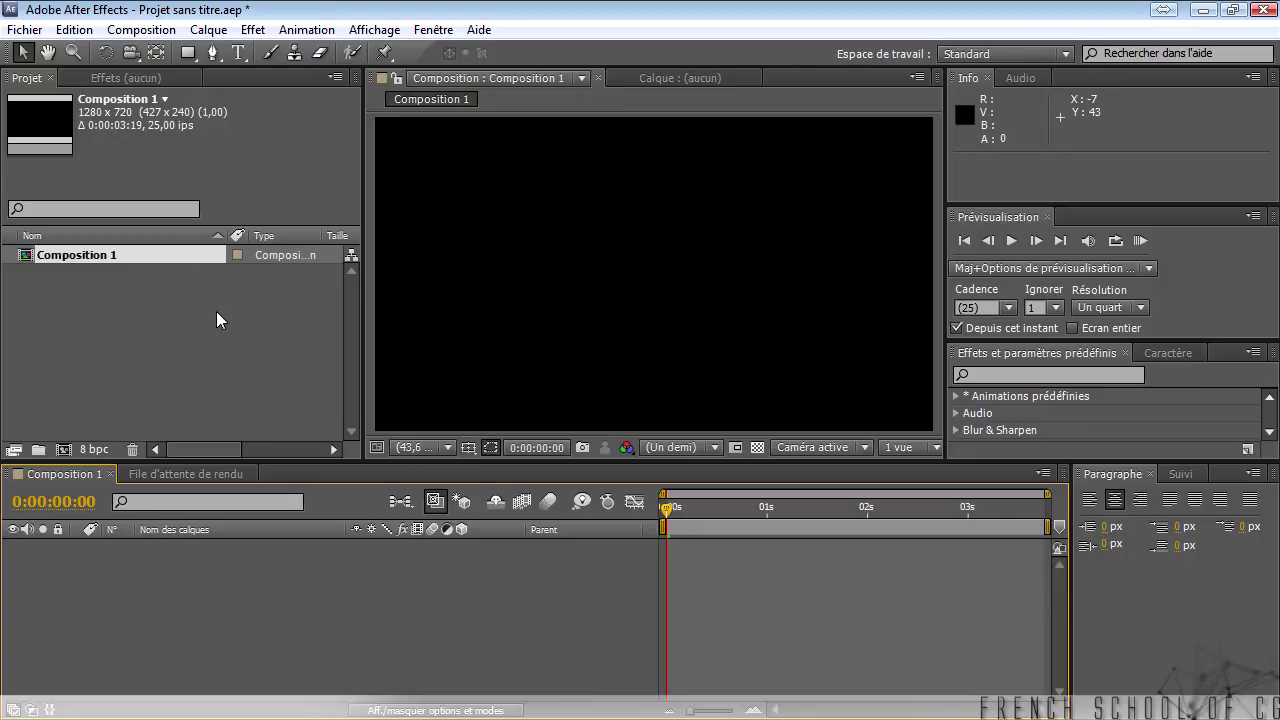
Step: Change Composition 1's duration from 0:00:03:19 to 0:00:03:00 in the composition settings
left_click(141, 29)
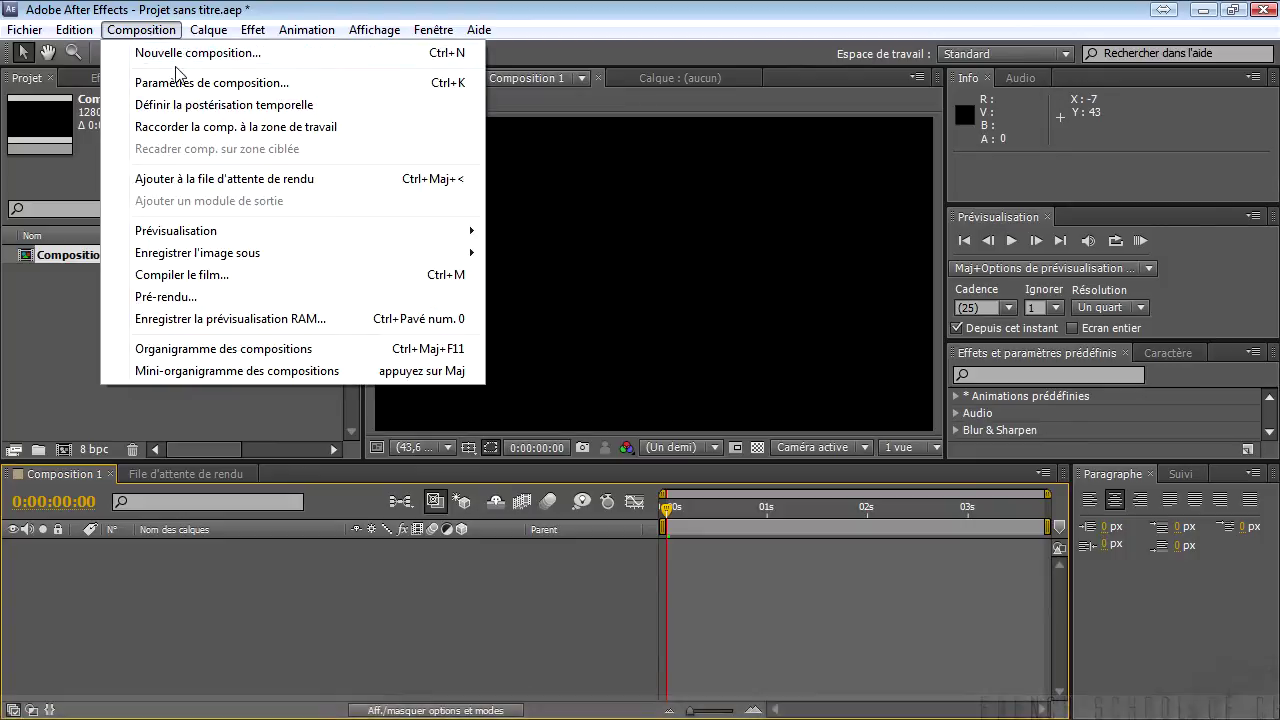
left_click(26, 260)
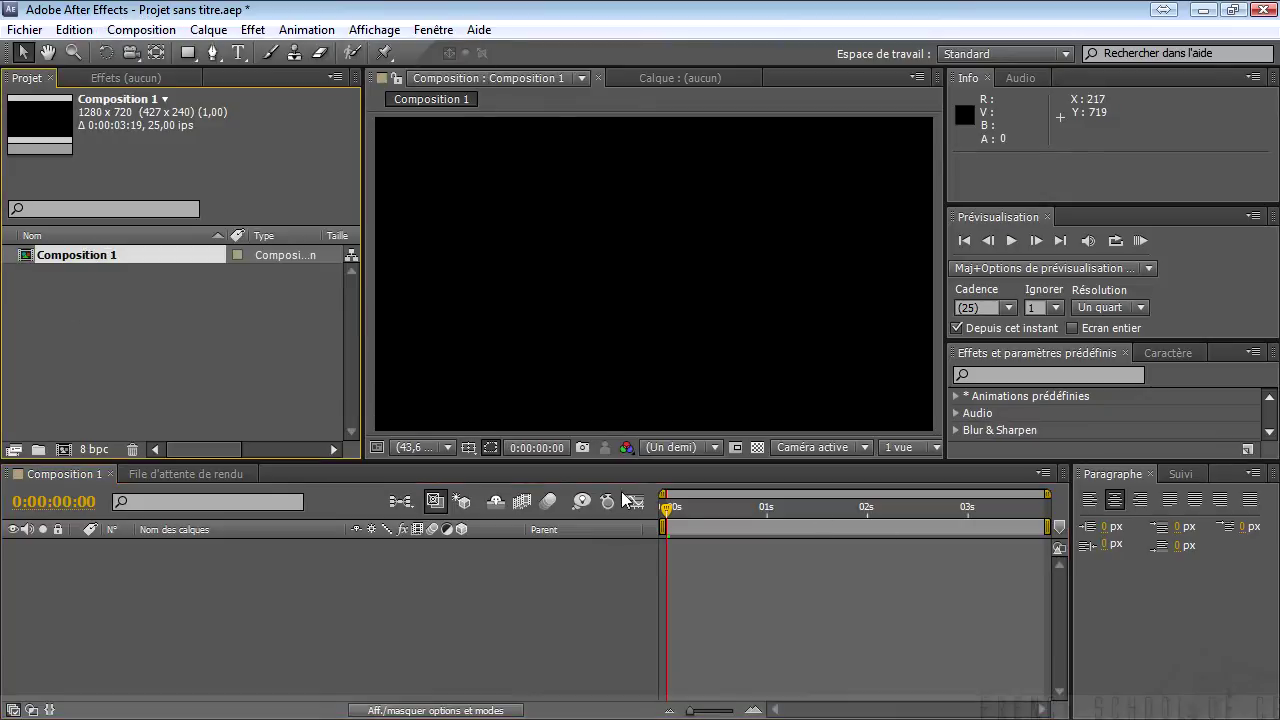
left_click(141, 29)
left_click(170, 80)
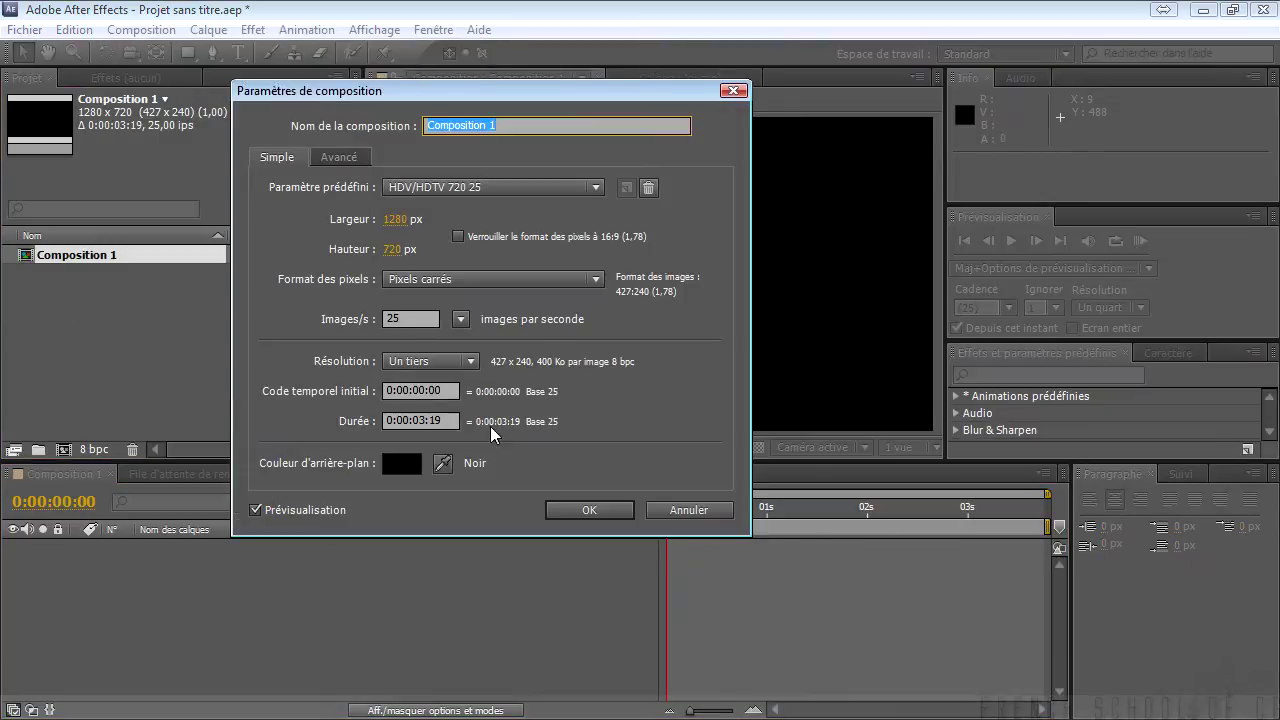
double_click(430, 421)
type("00")
left_click(586, 511)
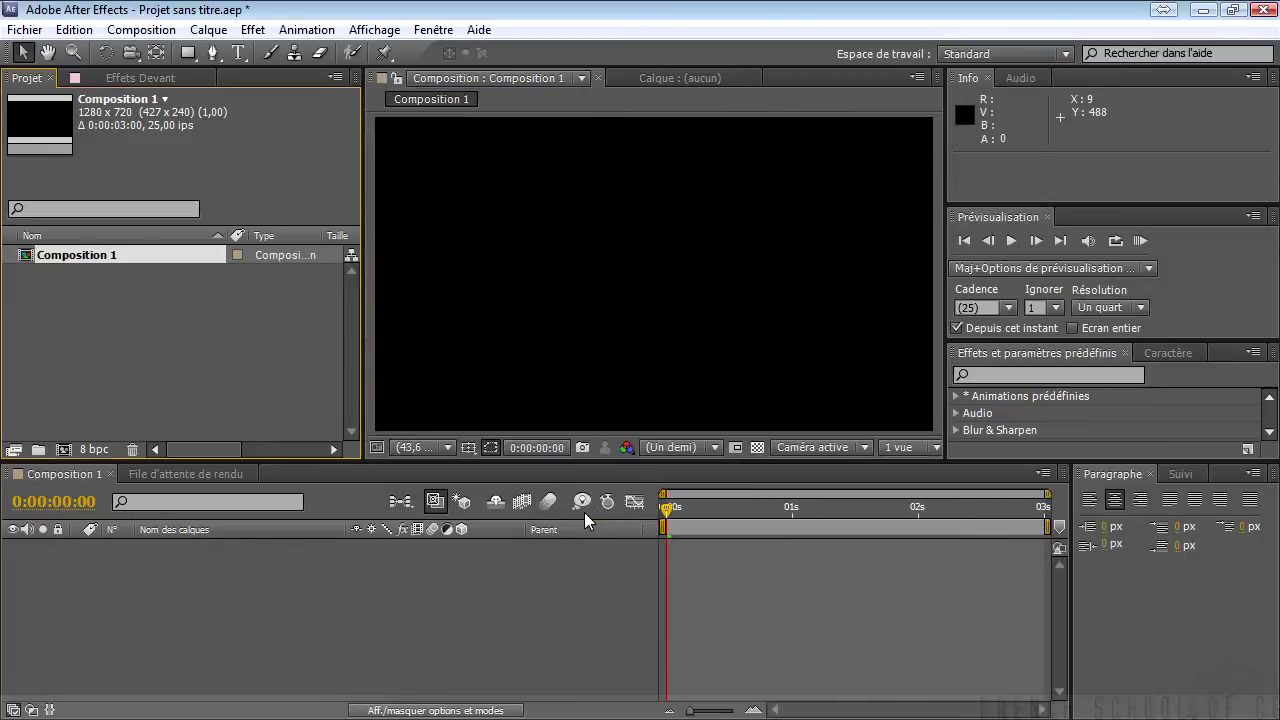
Step: Create a text layer reading 'FRENCH SCHOOL OF CG' and select it in the timeline
left_click(253, 29)
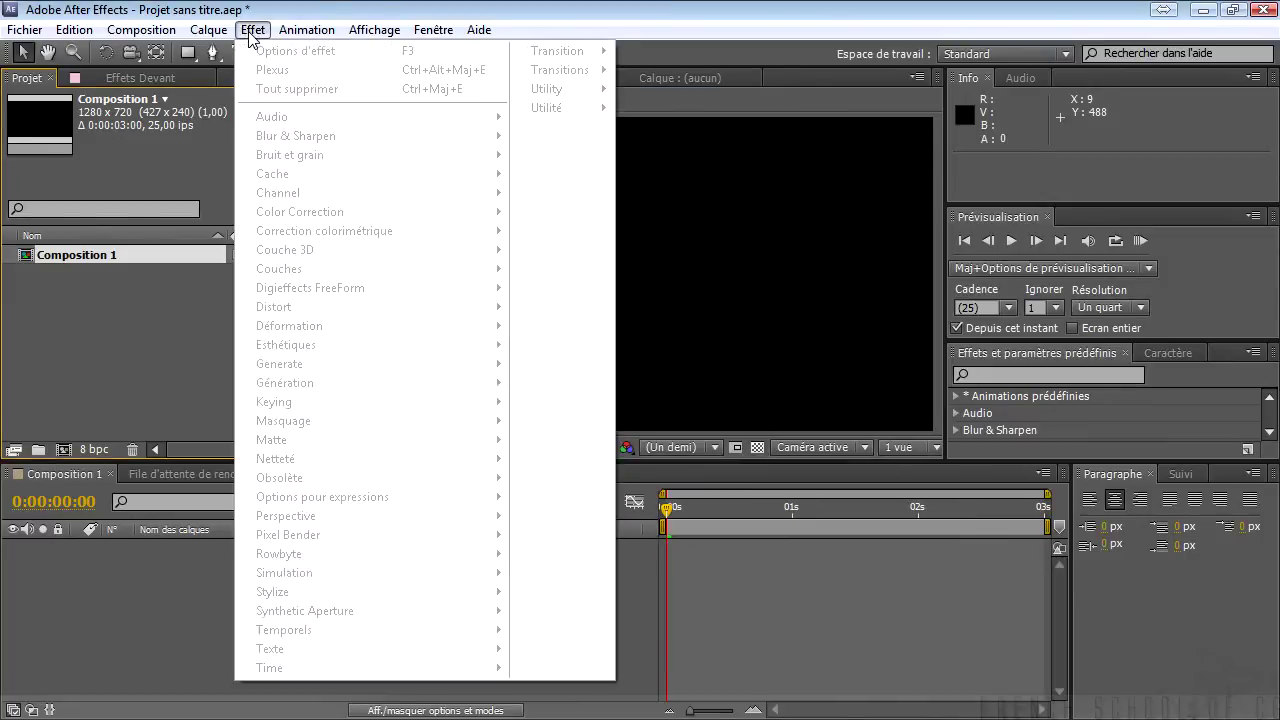
mouse_move(221, 50)
left_click(129, 607)
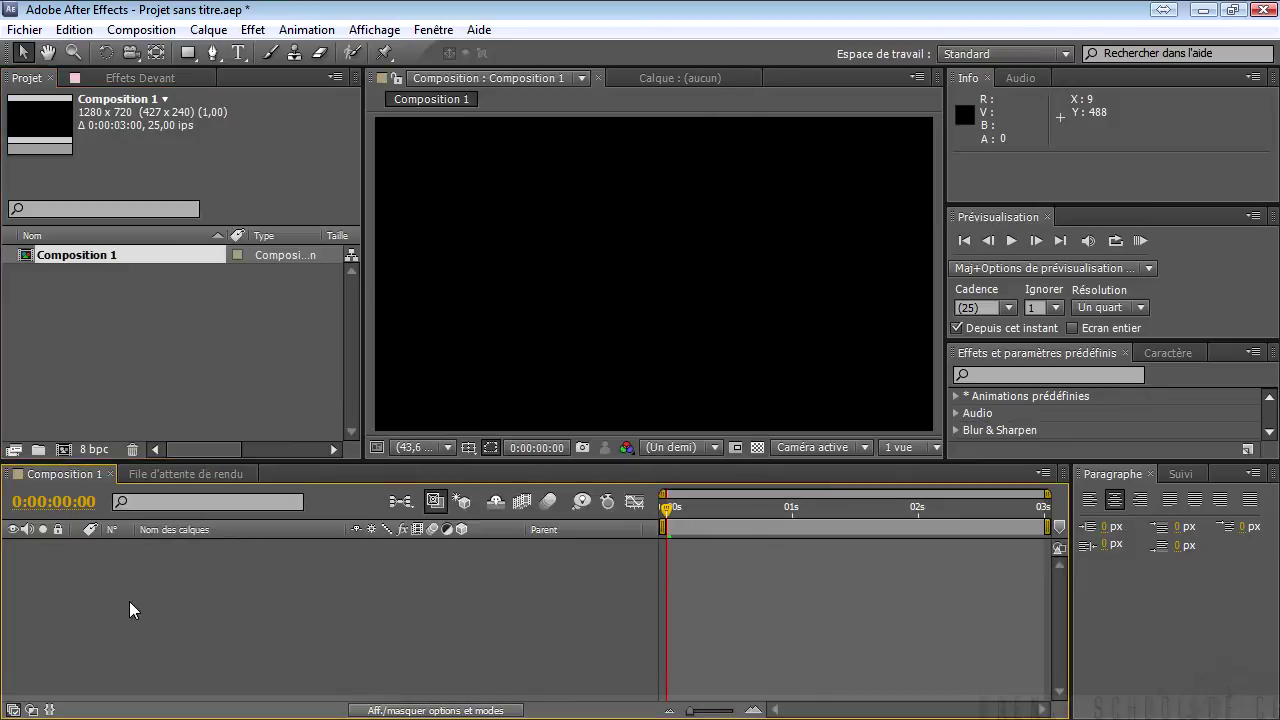
left_click(215, 35)
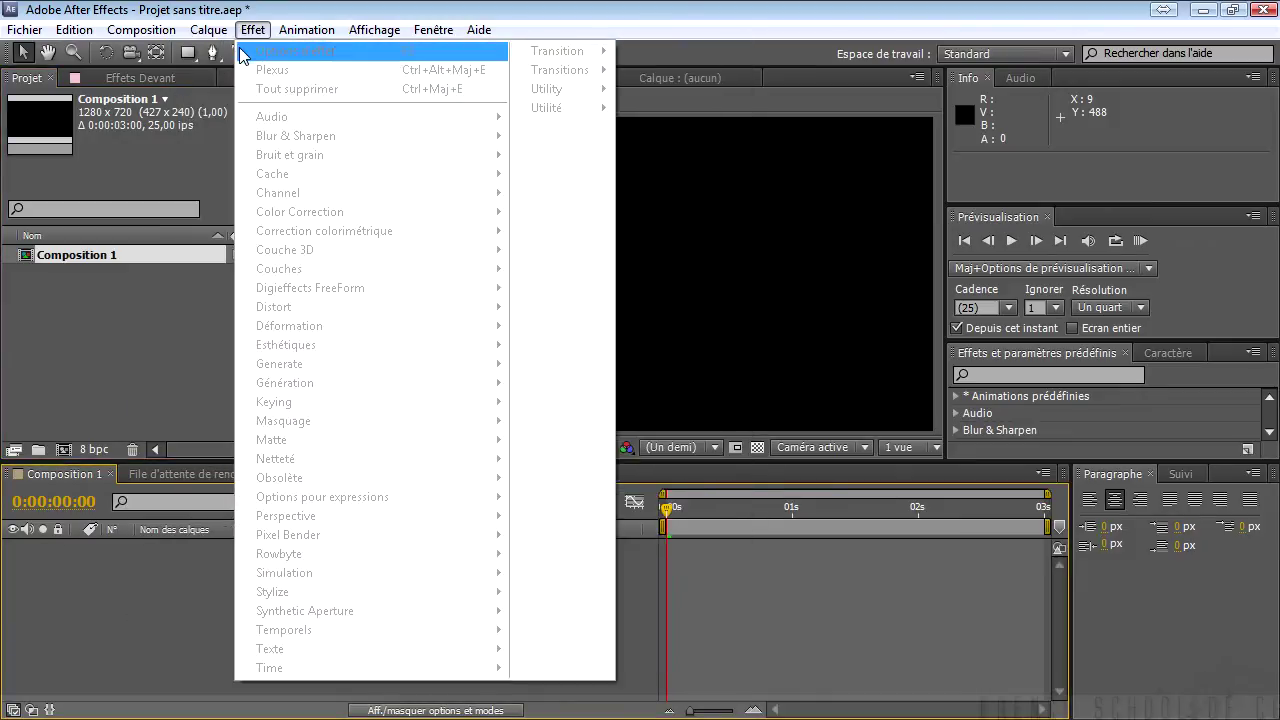
mouse_move(495, 48)
left_click(578, 53)
type("FRE")
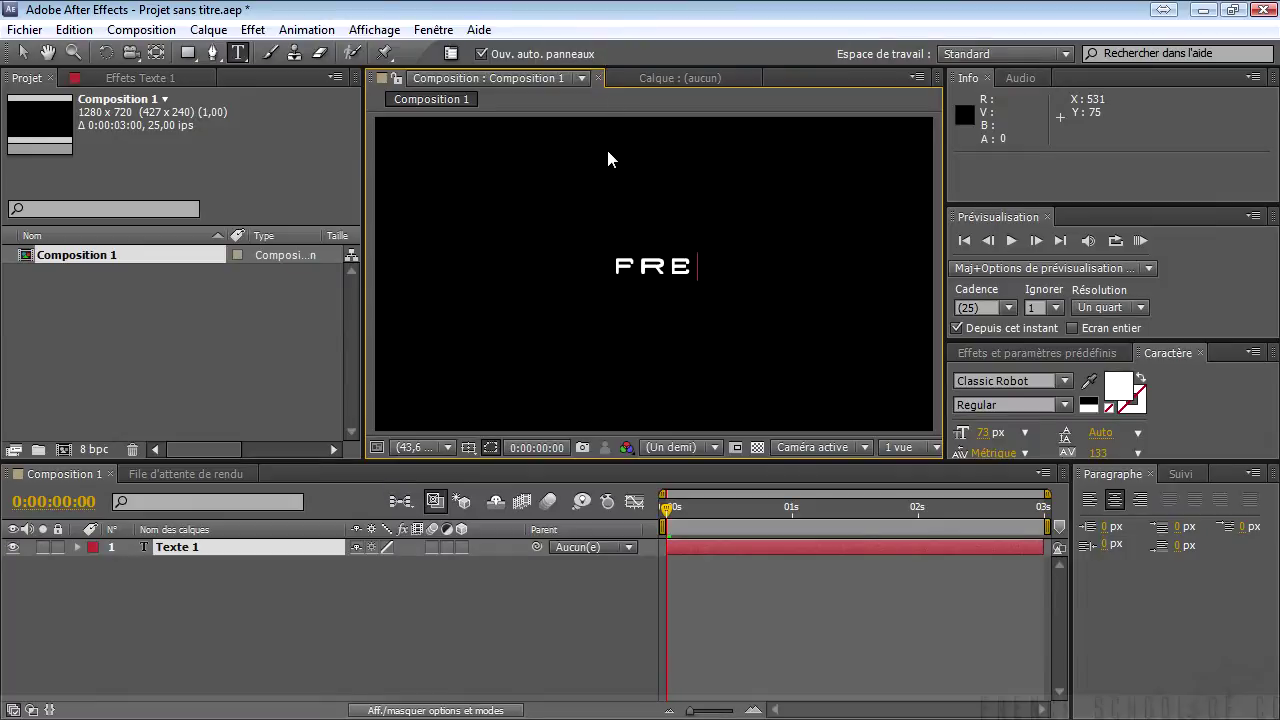
type("N CH SCHOOL ")
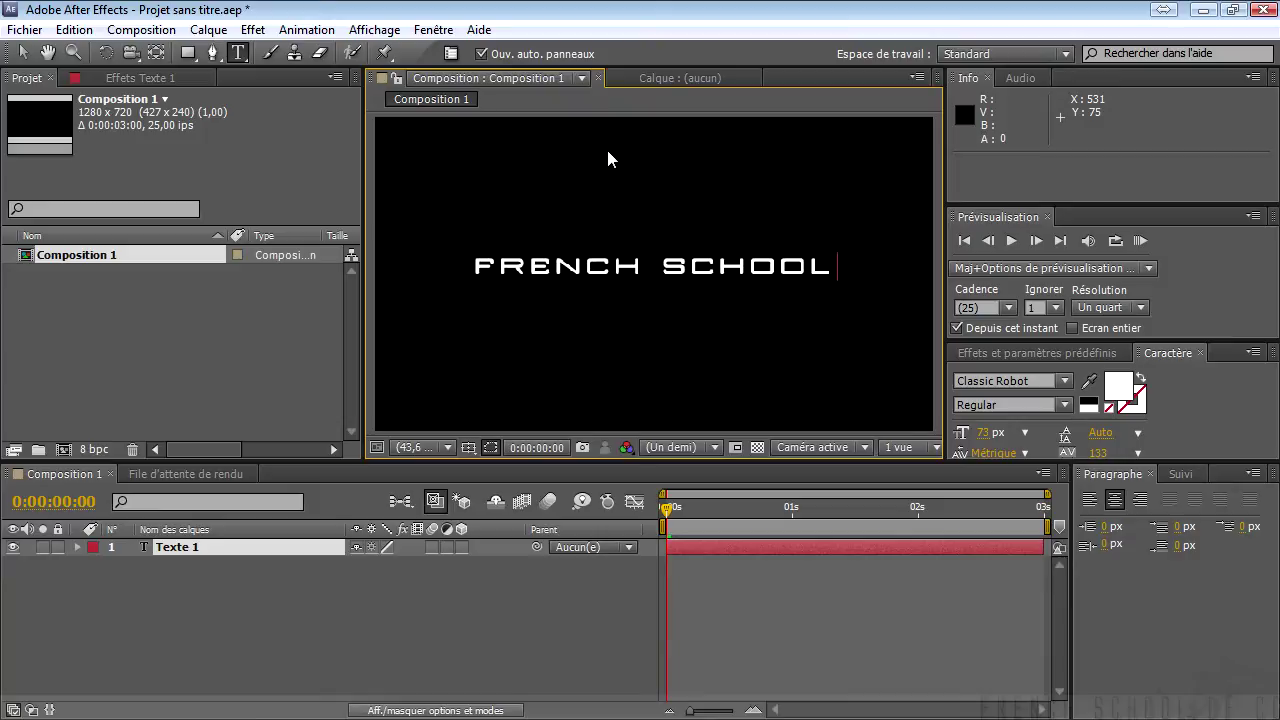
type("OF CG")
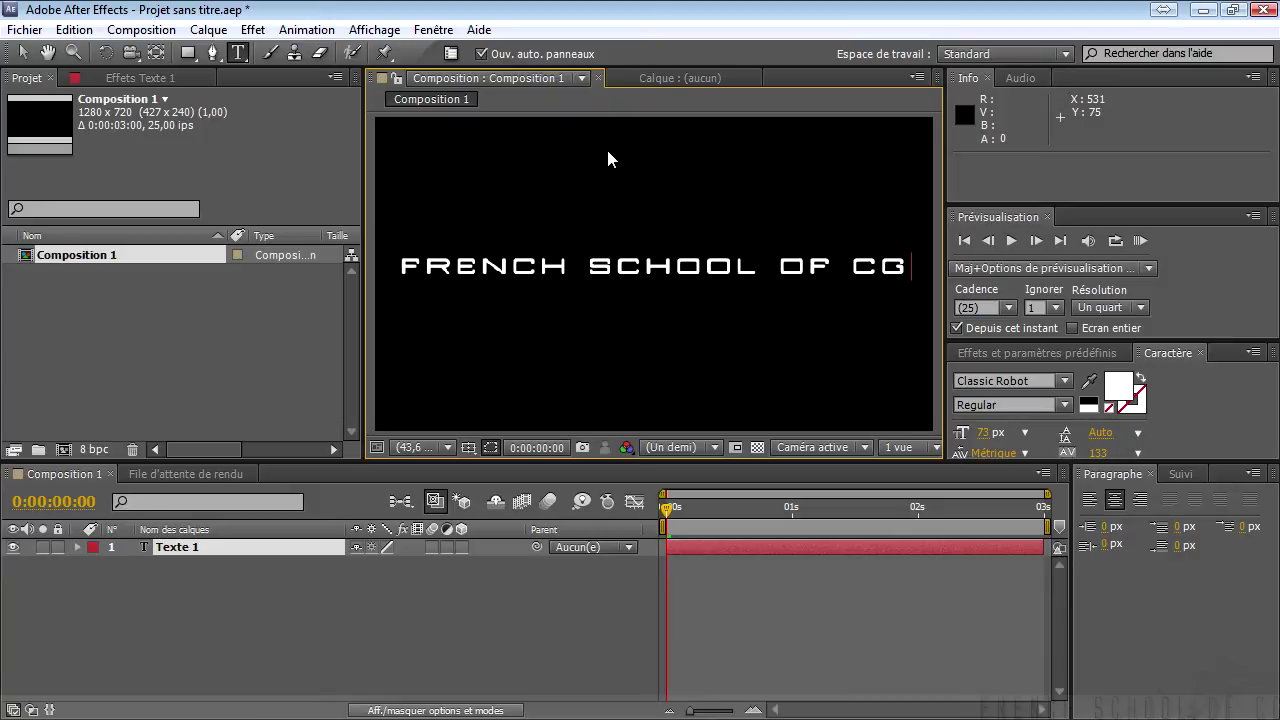
left_click(317, 616)
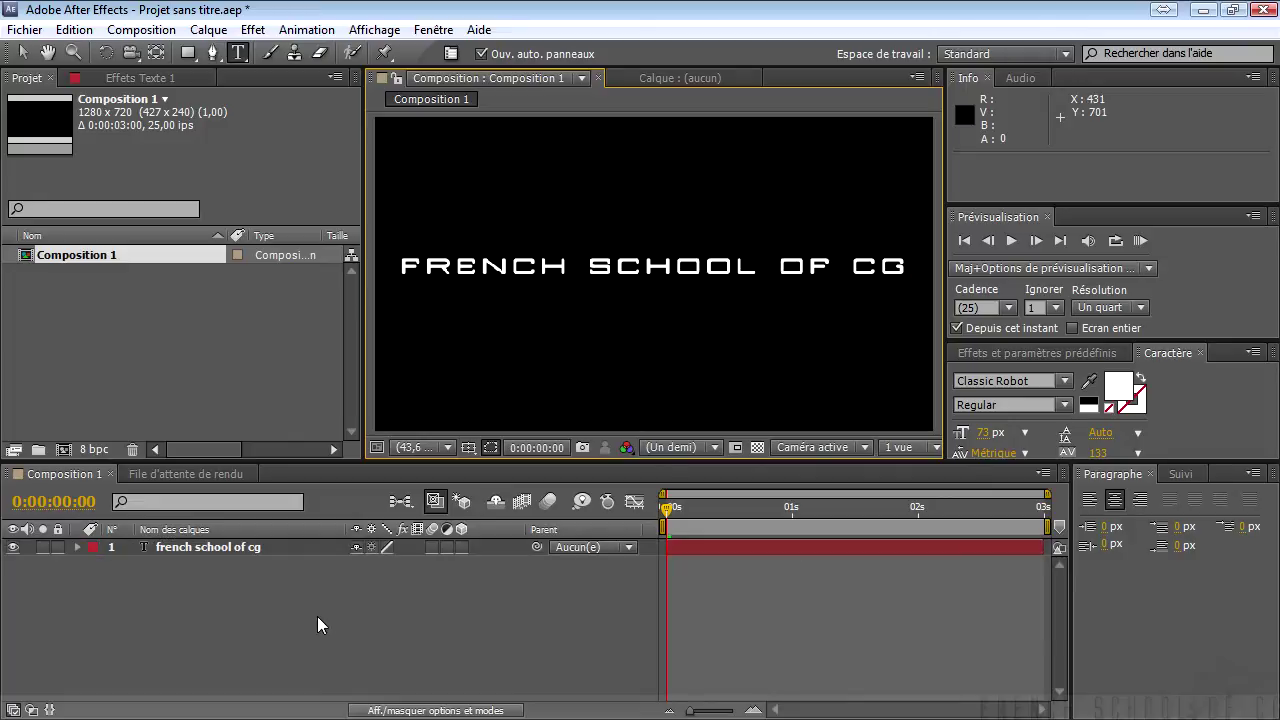
left_click(258, 551)
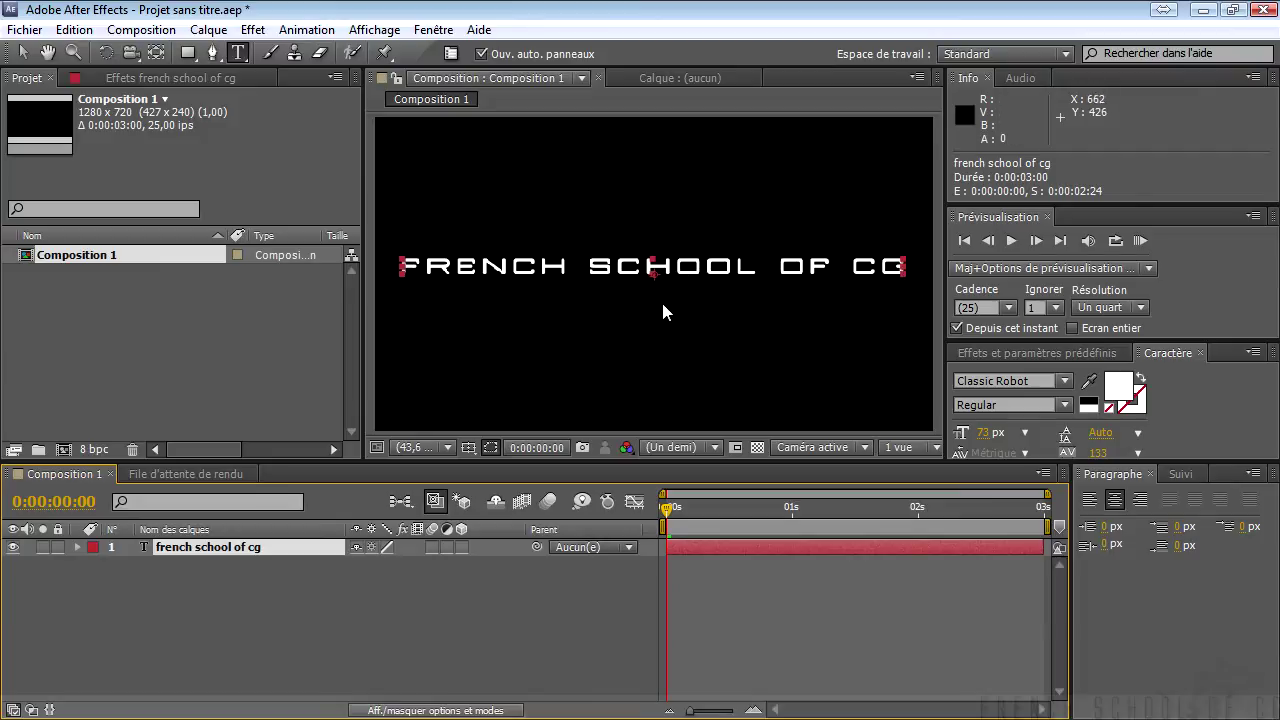
Step: Add a Scale animator to the title, unlink its values and raise vertical scale to 295%
left_click(78, 548)
left_click(94, 564)
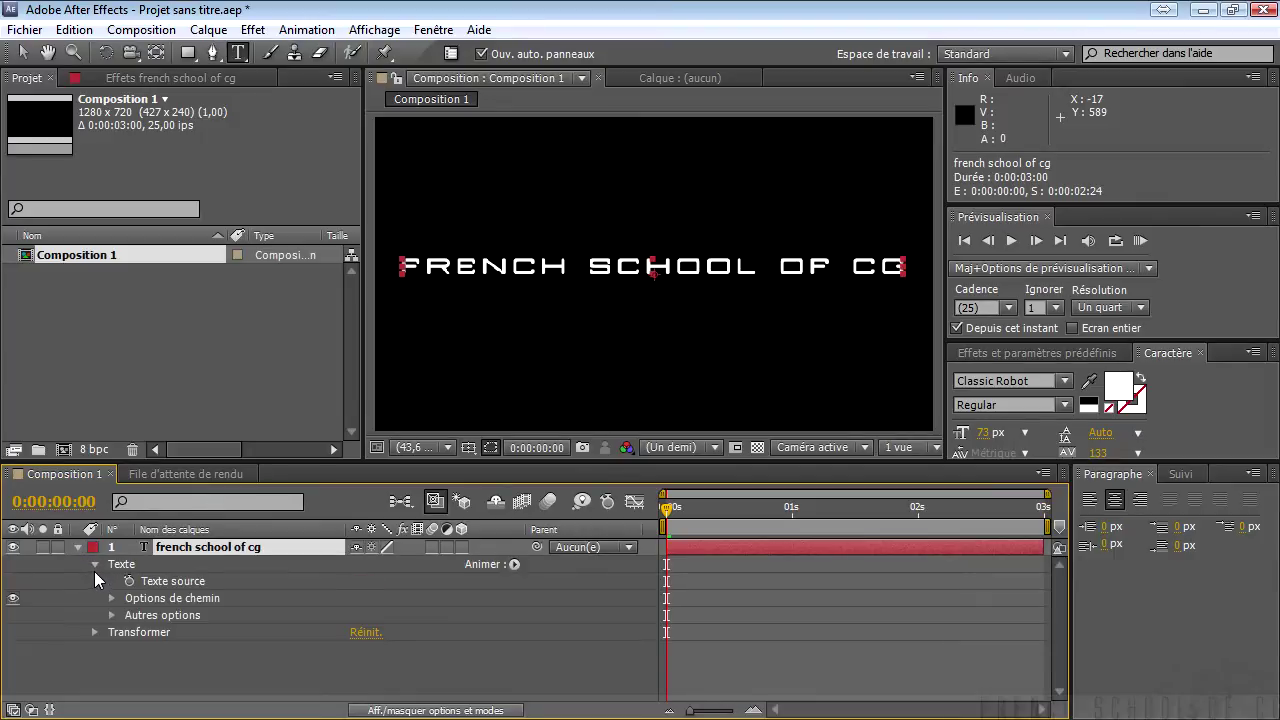
left_click(513, 565)
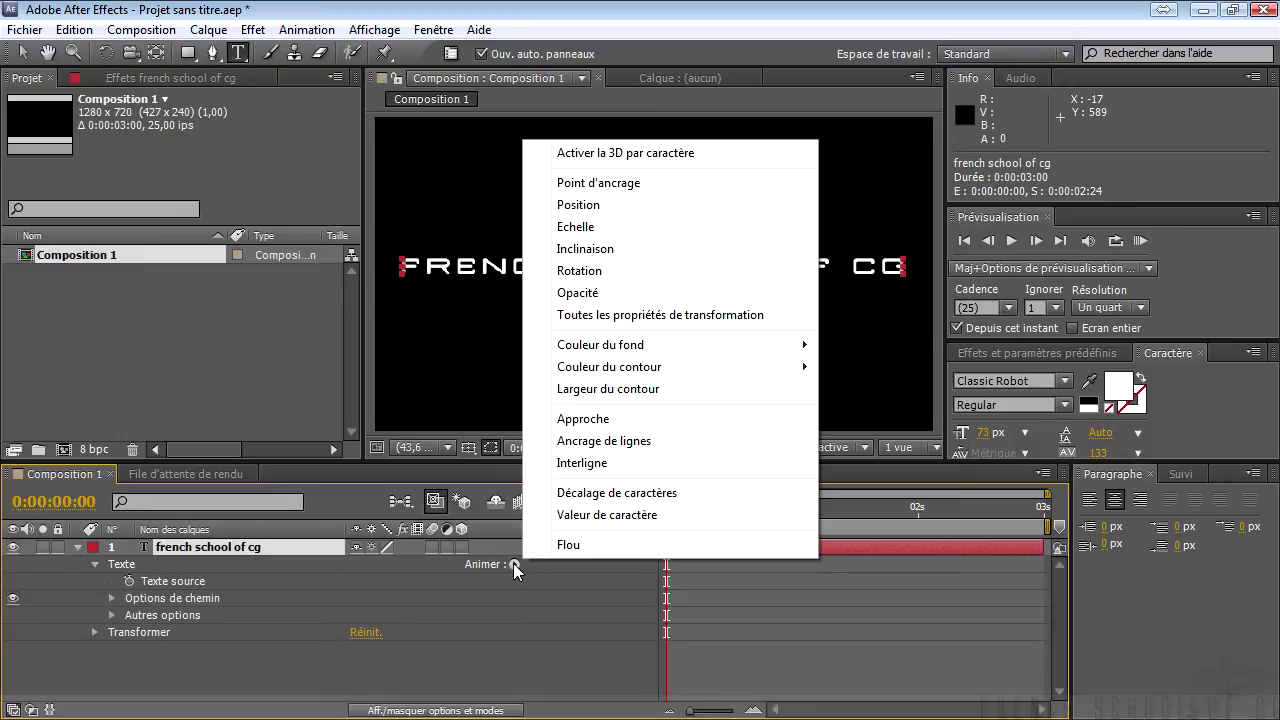
left_click(635, 227)
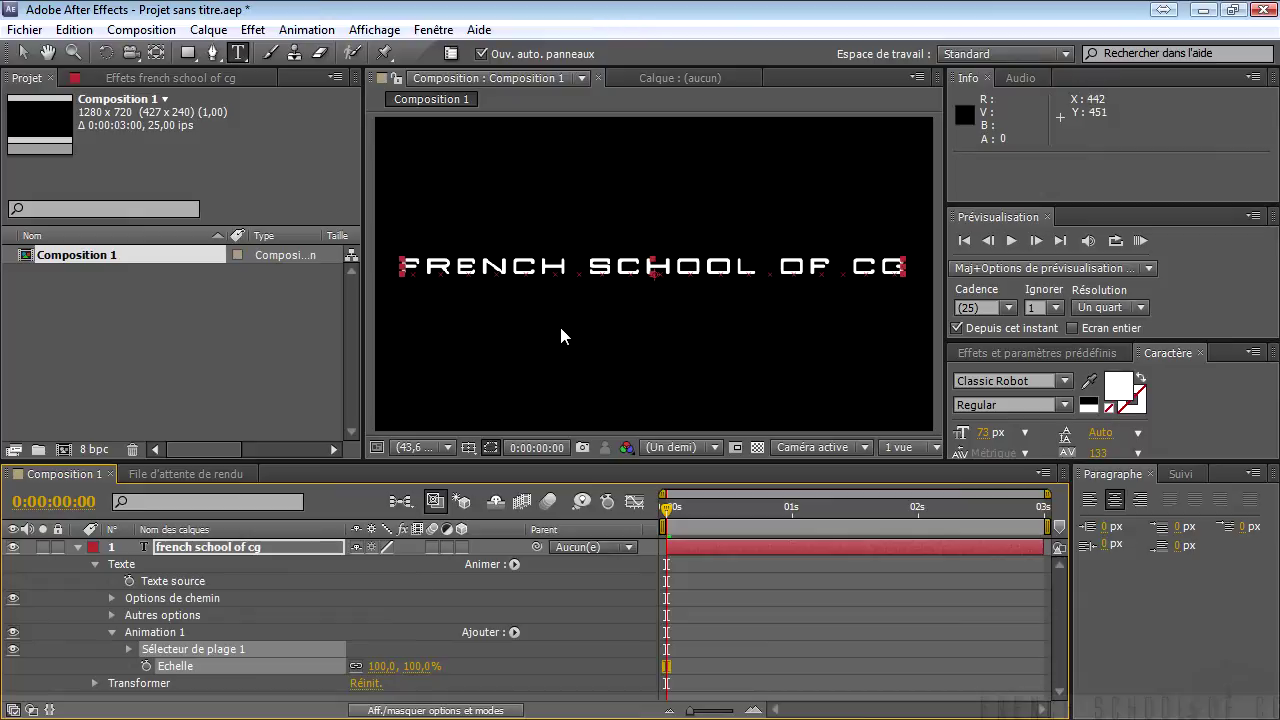
left_click(357, 666)
left_click_drag(415, 668, 587, 648)
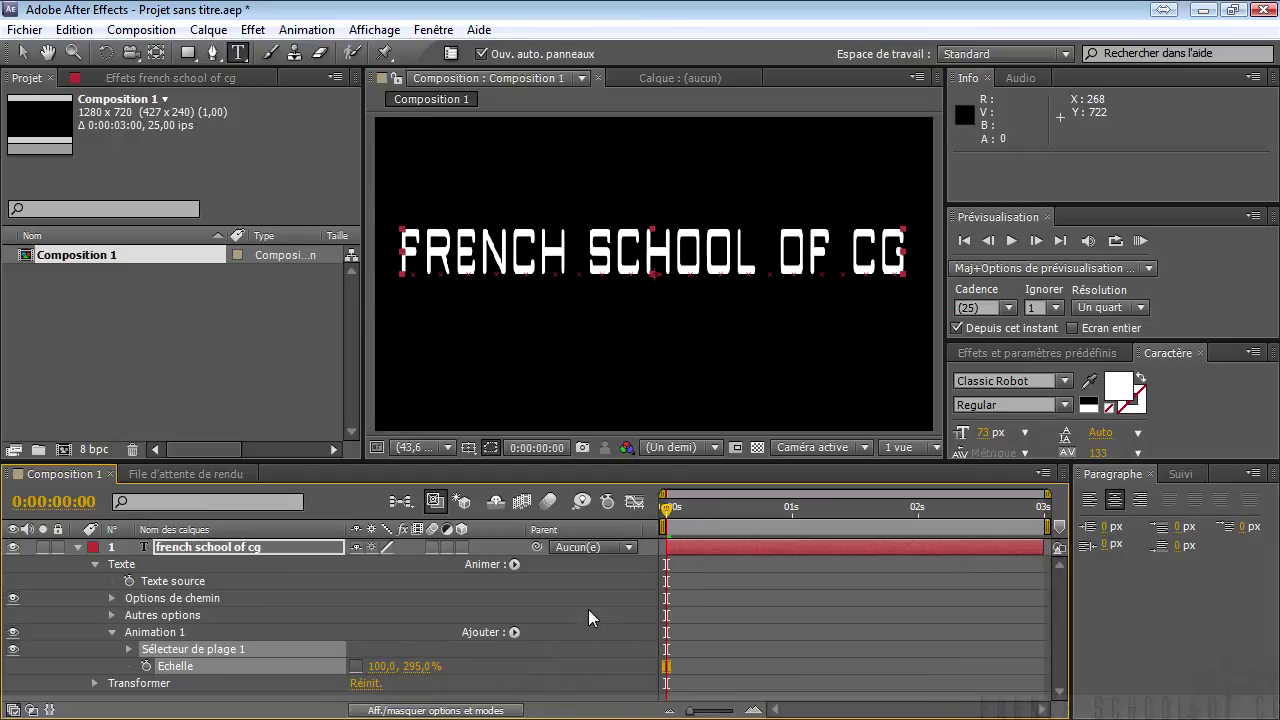
left_click(128, 649)
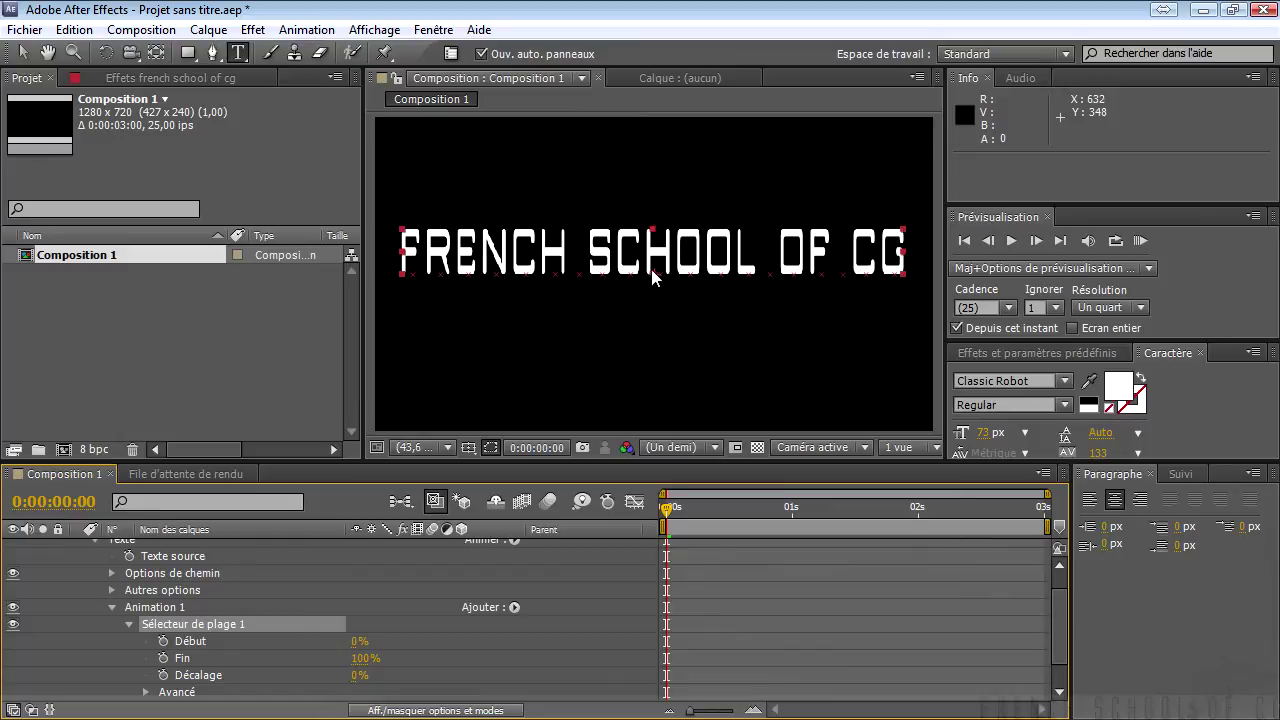
Step: Enter 50% for both the range selector's Début and Fin values
left_click(359, 643)
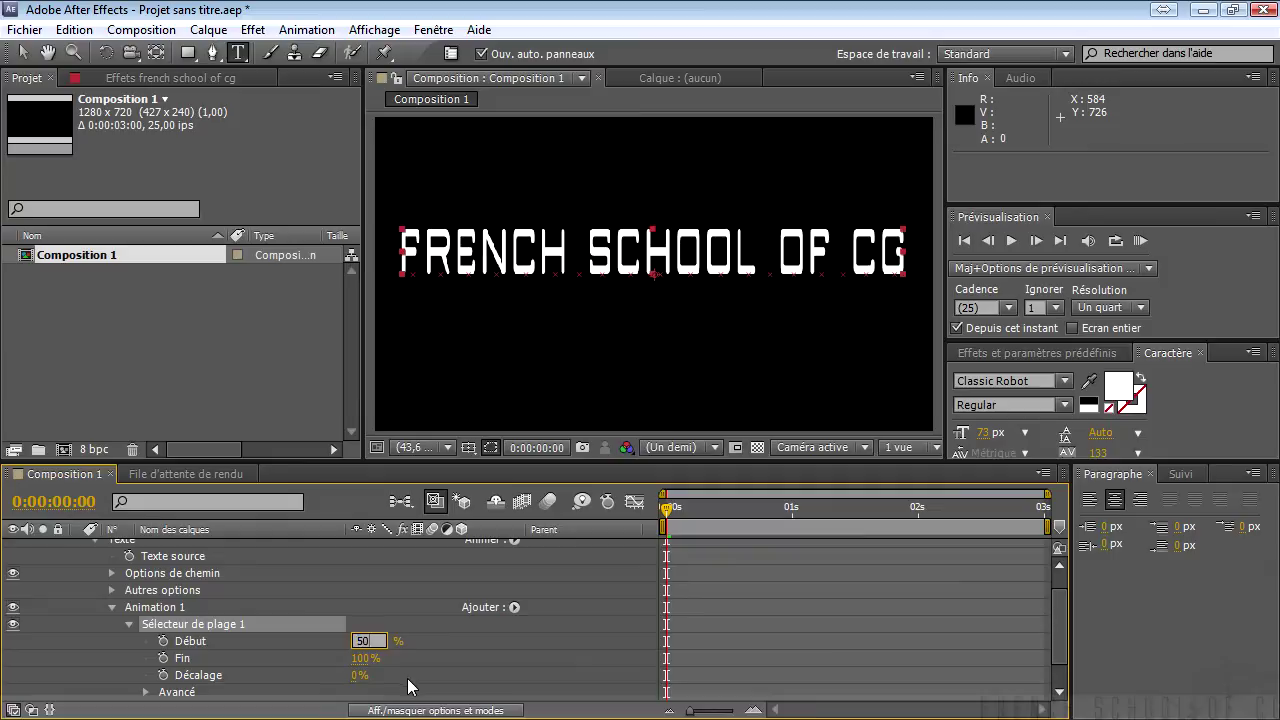
key("Return")
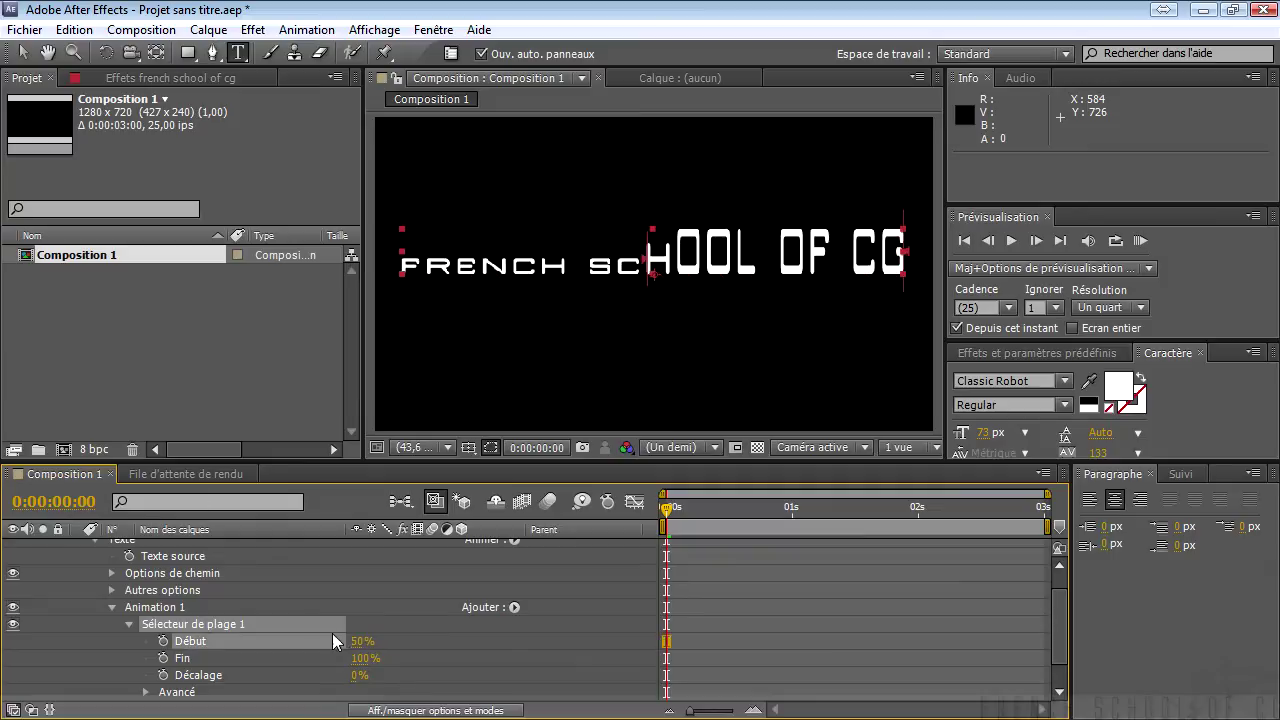
left_click(362, 657)
type("50")
key("Return")
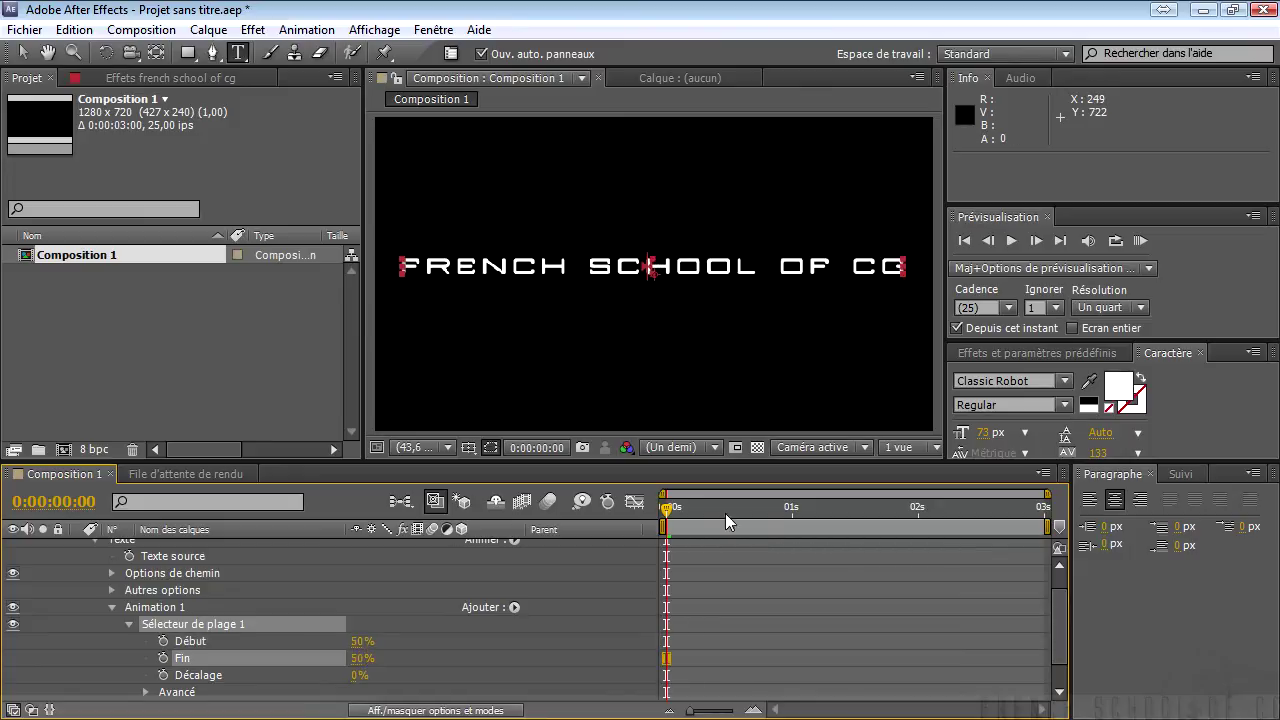
Step: Keyframe Début and Fin from 50% at 0 s to 0% and 100% at 2 s, then preview
left_click(163, 641)
left_click(163, 658)
left_click_drag(672, 512, 918, 510)
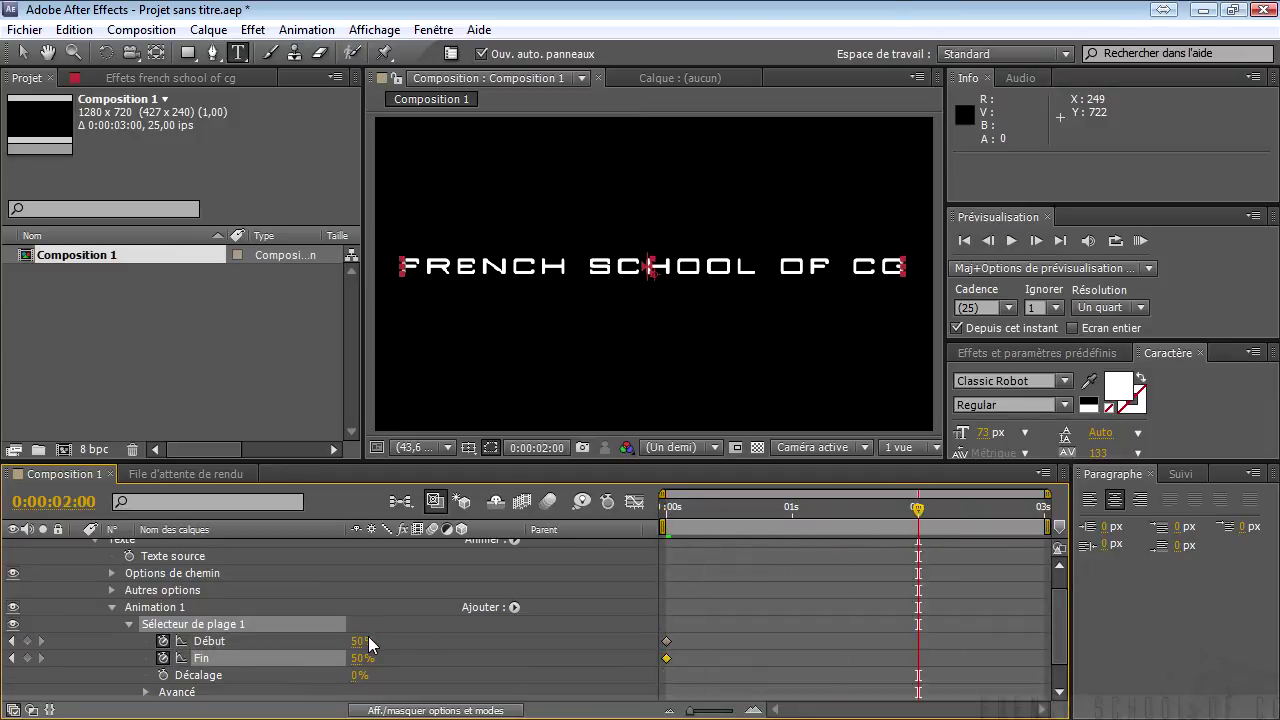
left_click_drag(358, 643, 276, 642)
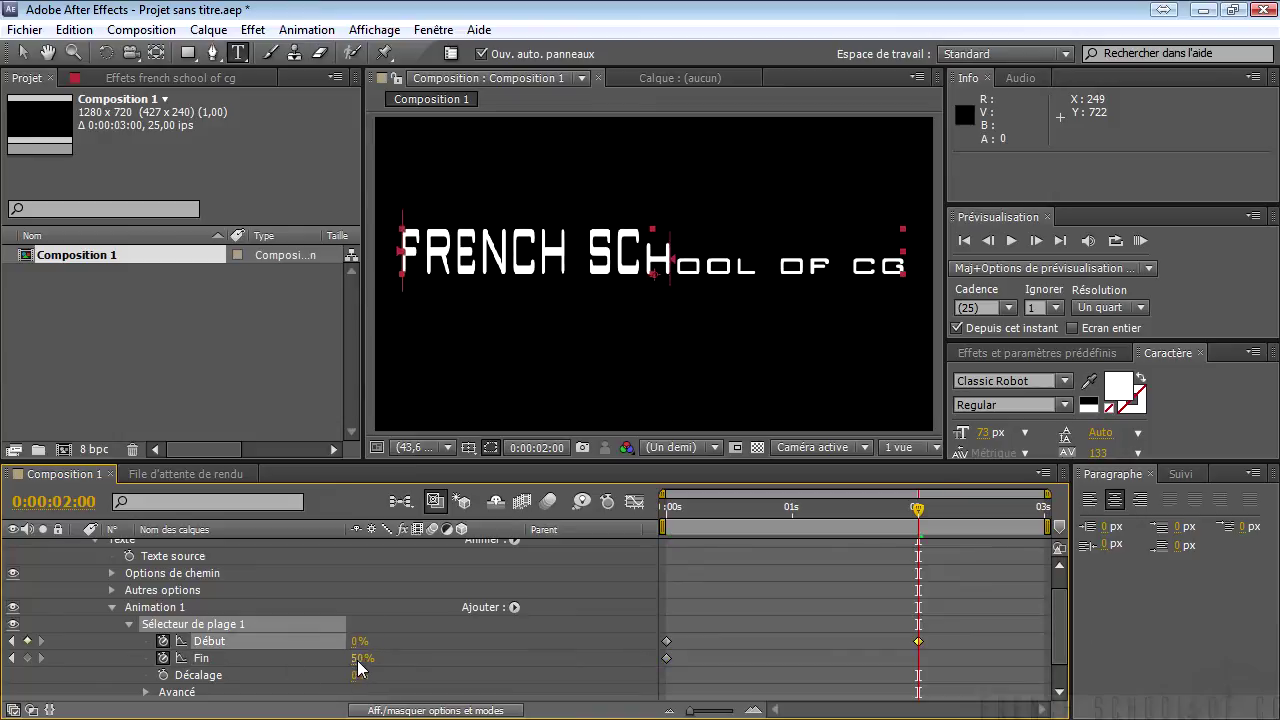
left_click_drag(360, 658, 518, 650)
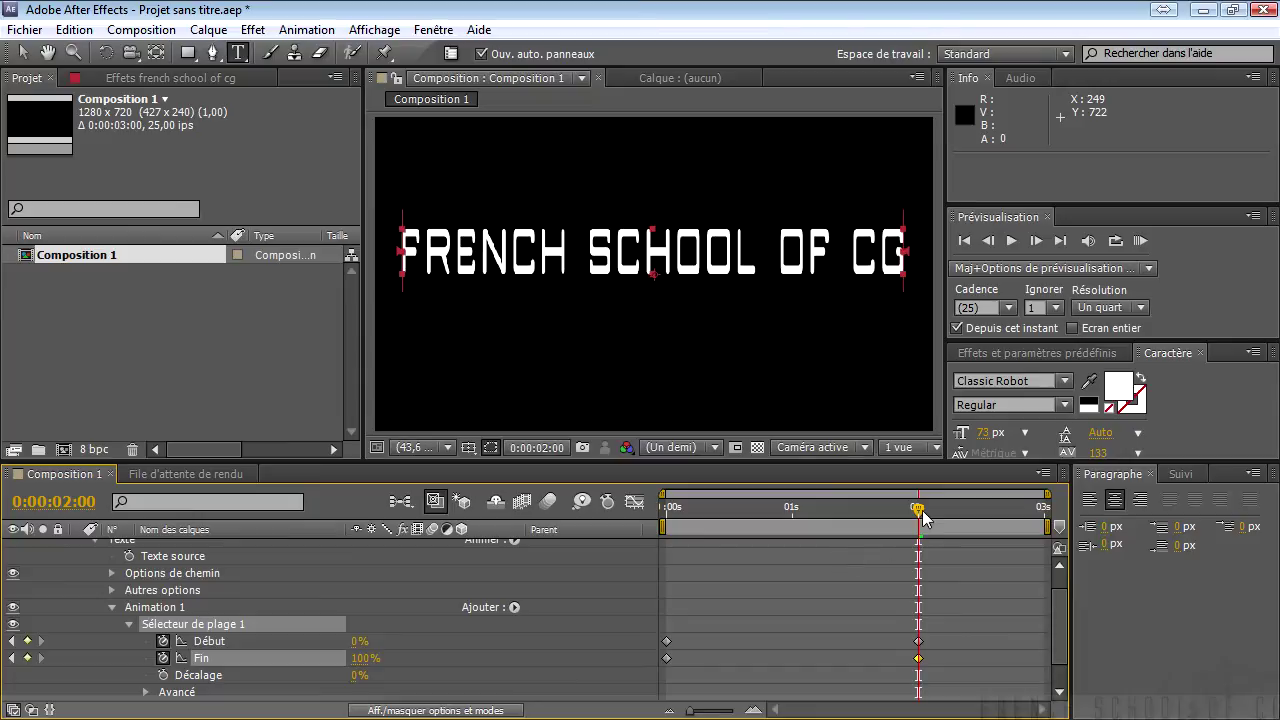
left_click_drag(922, 510, 627, 539)
left_click(1143, 239)
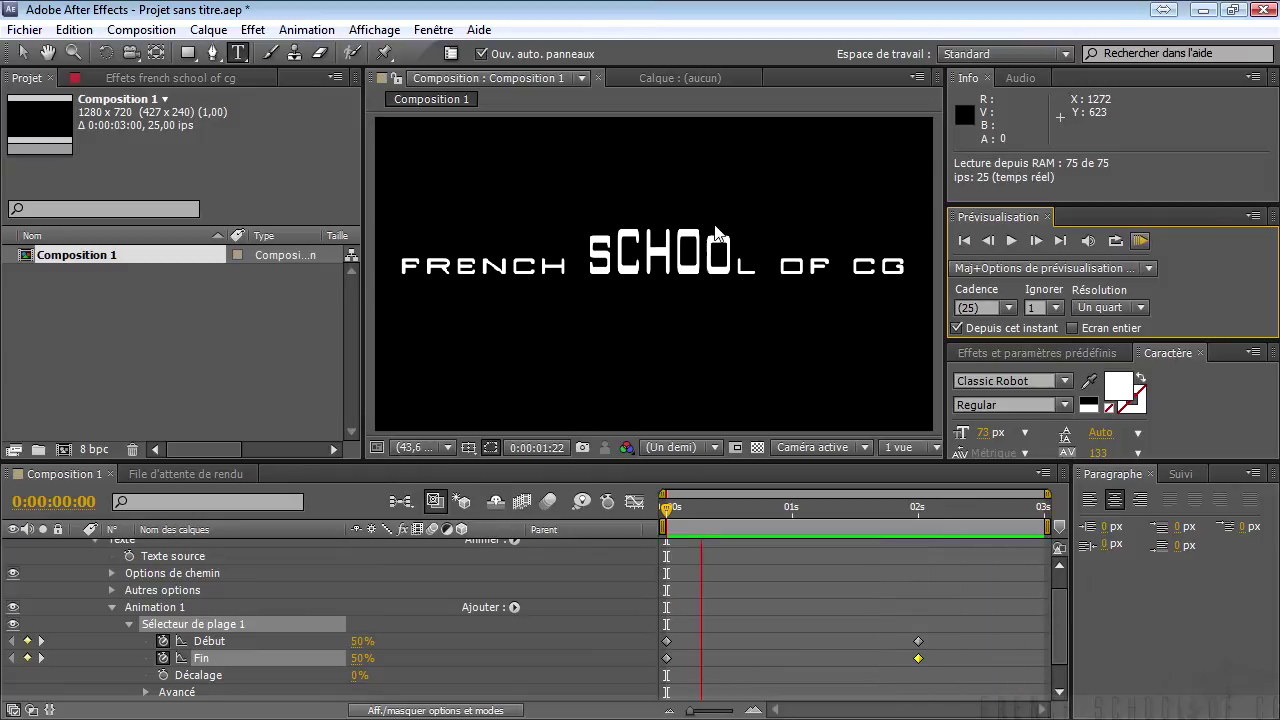
Step: Switch the range selector's advanced Mode to Soustraction and preview the reveal
left_click(1057, 602)
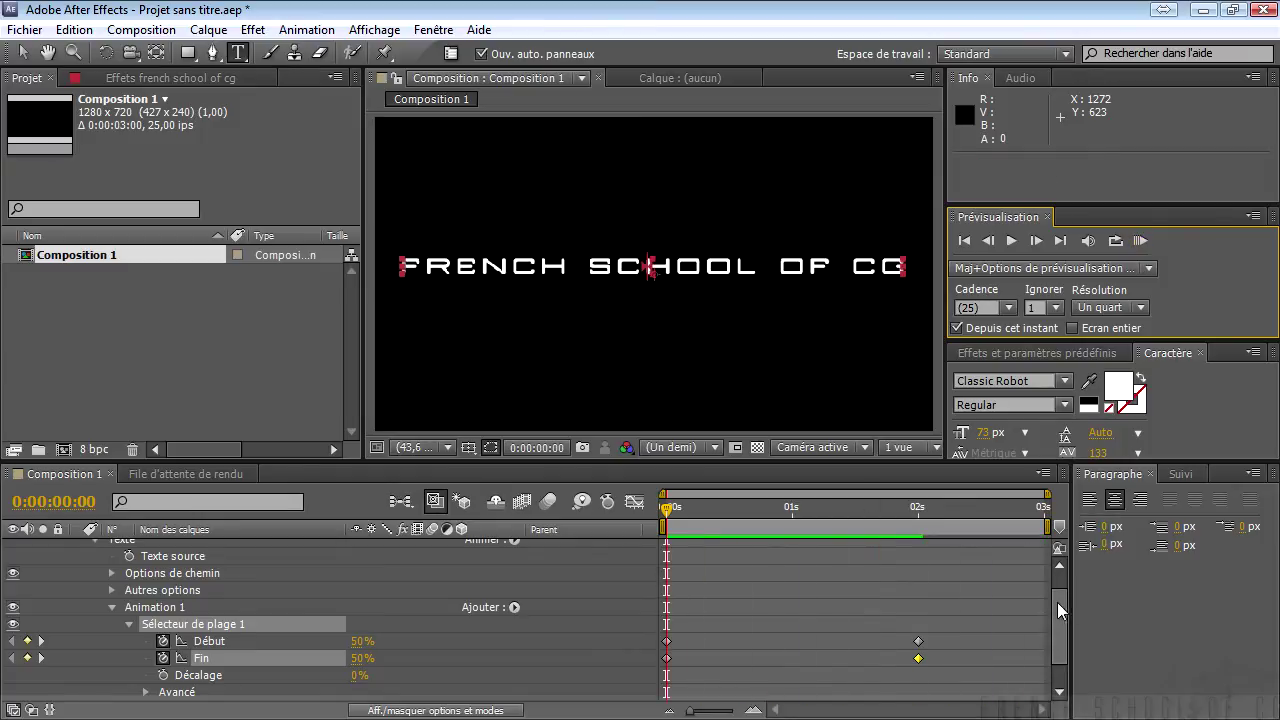
scroll(1060, 603, "down", 1)
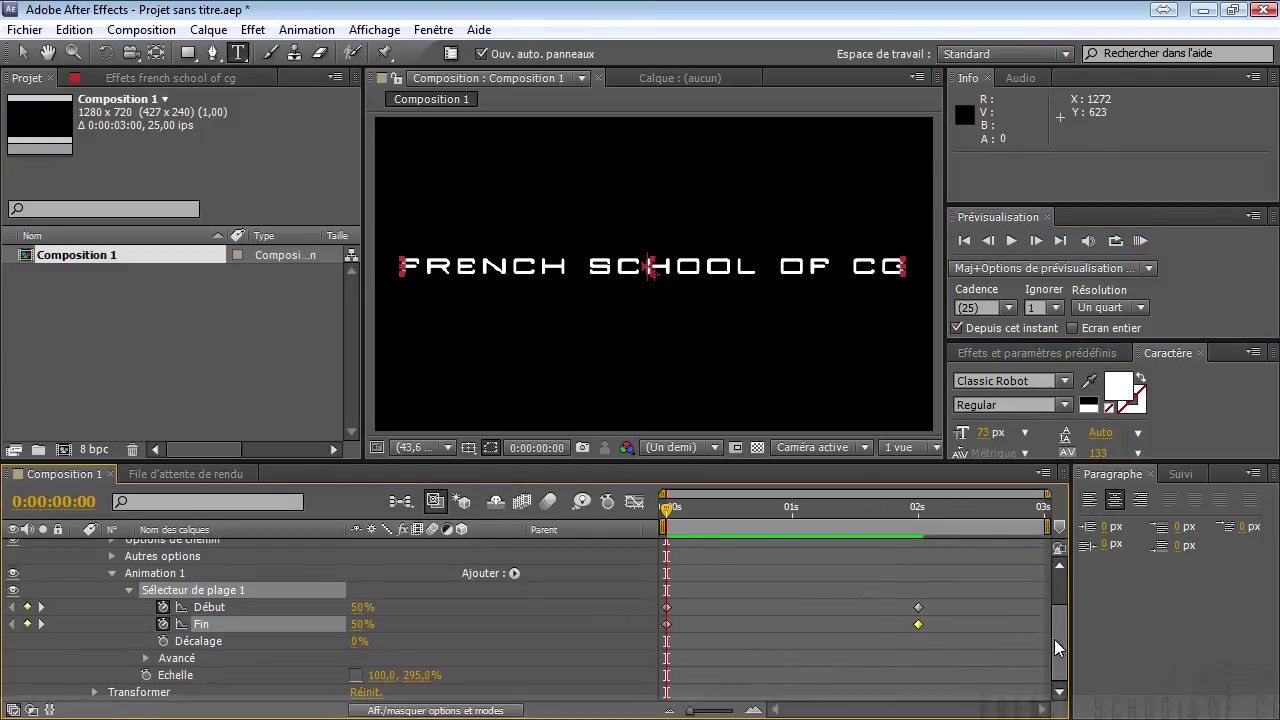
left_click(145, 658)
left_click(431, 599)
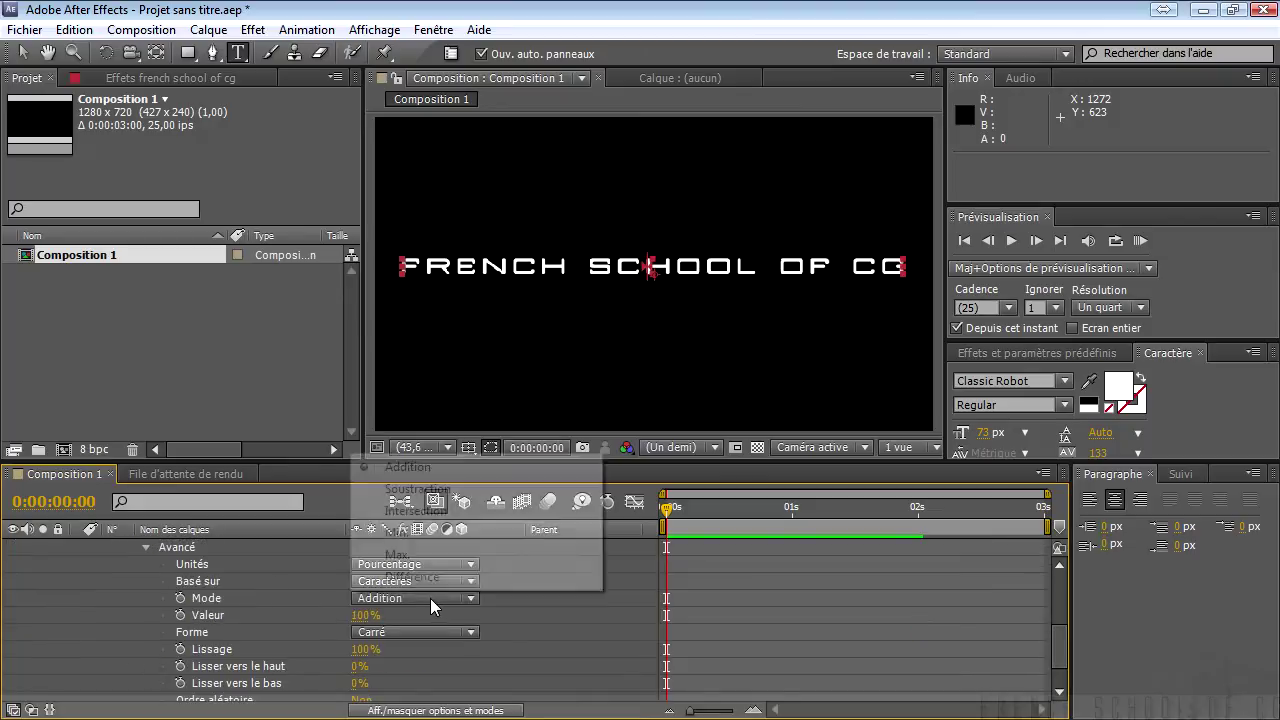
left_click(474, 494)
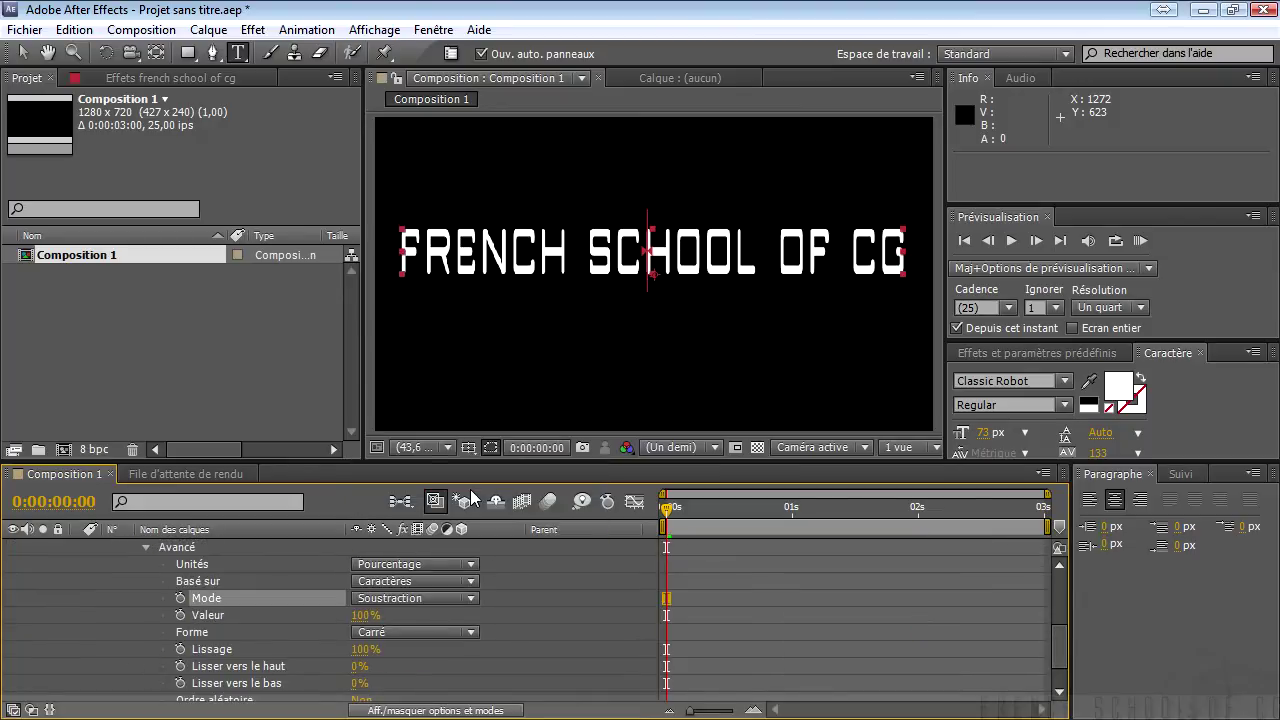
left_click(1141, 242)
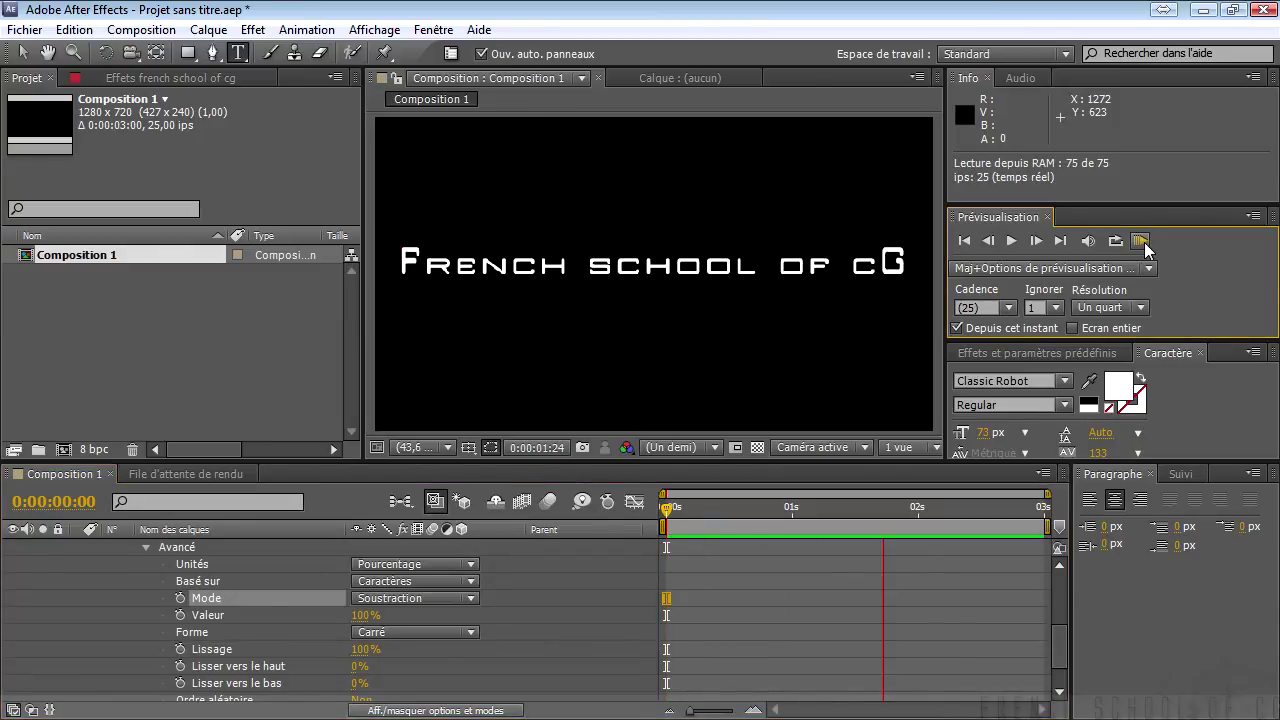
mouse_move(1056, 633)
left_mouse_down()
mouse_move(1059, 620)
mouse_move(926, 555)
left_mouse_up()
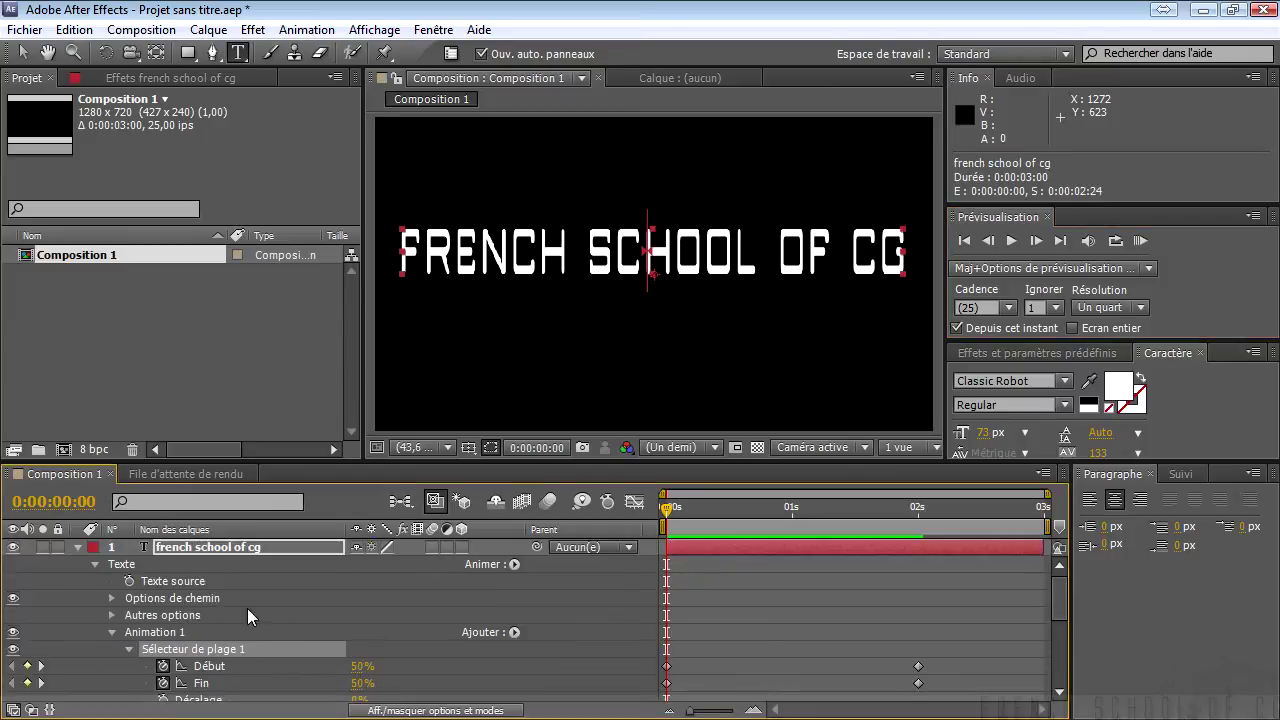
Step: Reveal the keyframed properties with U and drag the 2 s Début/Fin keyframes to 1 s
left_click(252, 542)
key("u")
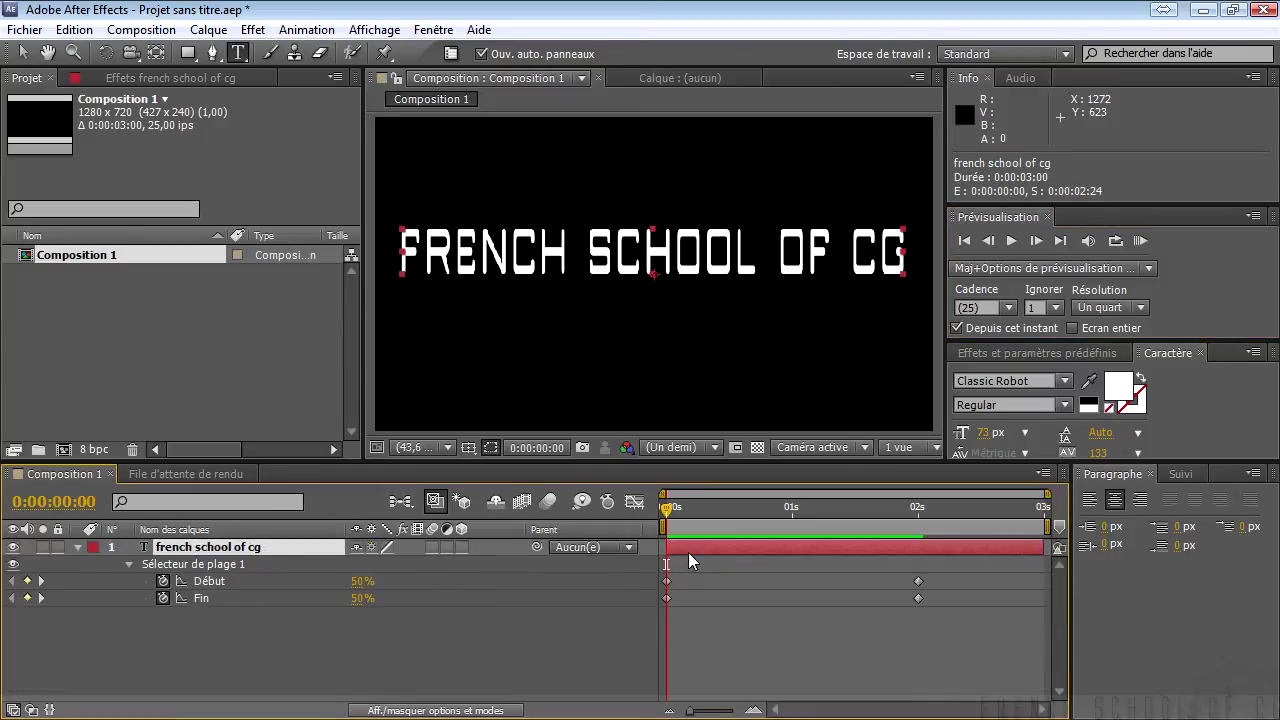
mouse_move(911, 574)
left_mouse_down()
mouse_move(935, 609)
mouse_move(805, 582)
left_mouse_up()
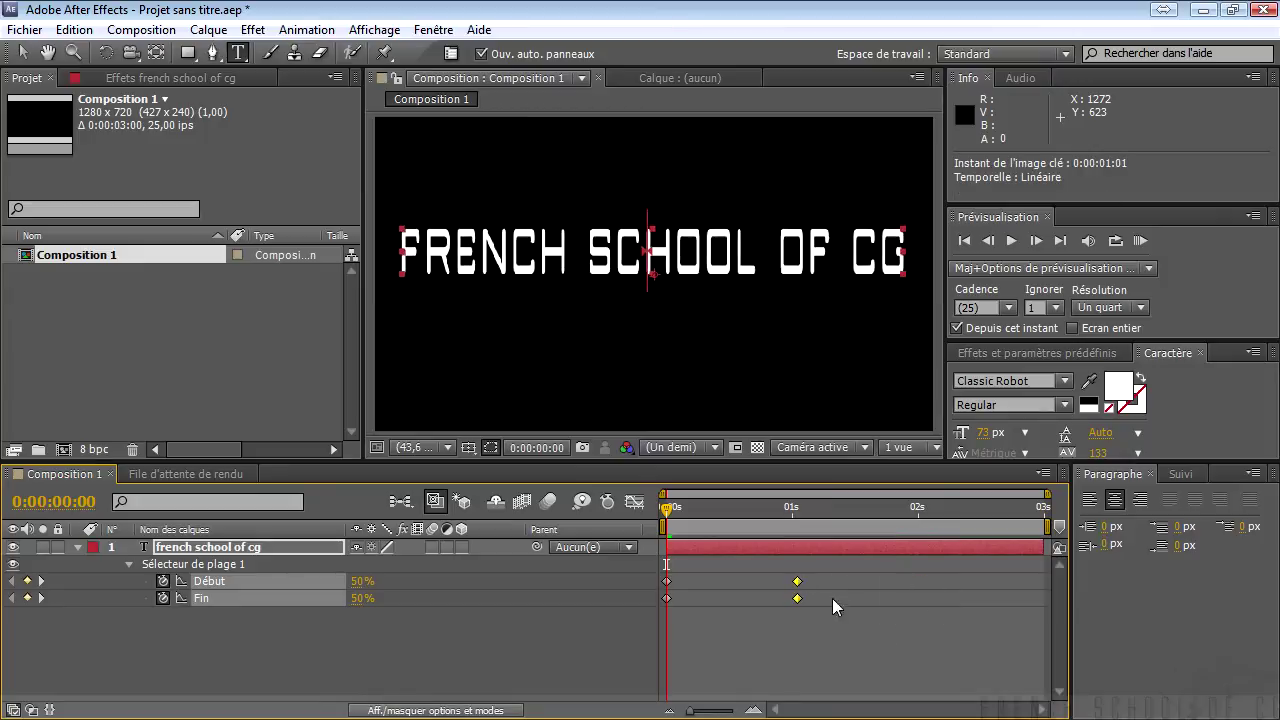
Step: Apply Lissage à l'approche (ease-in) to the 1 s keyframes and play a preview
right_click(798, 582)
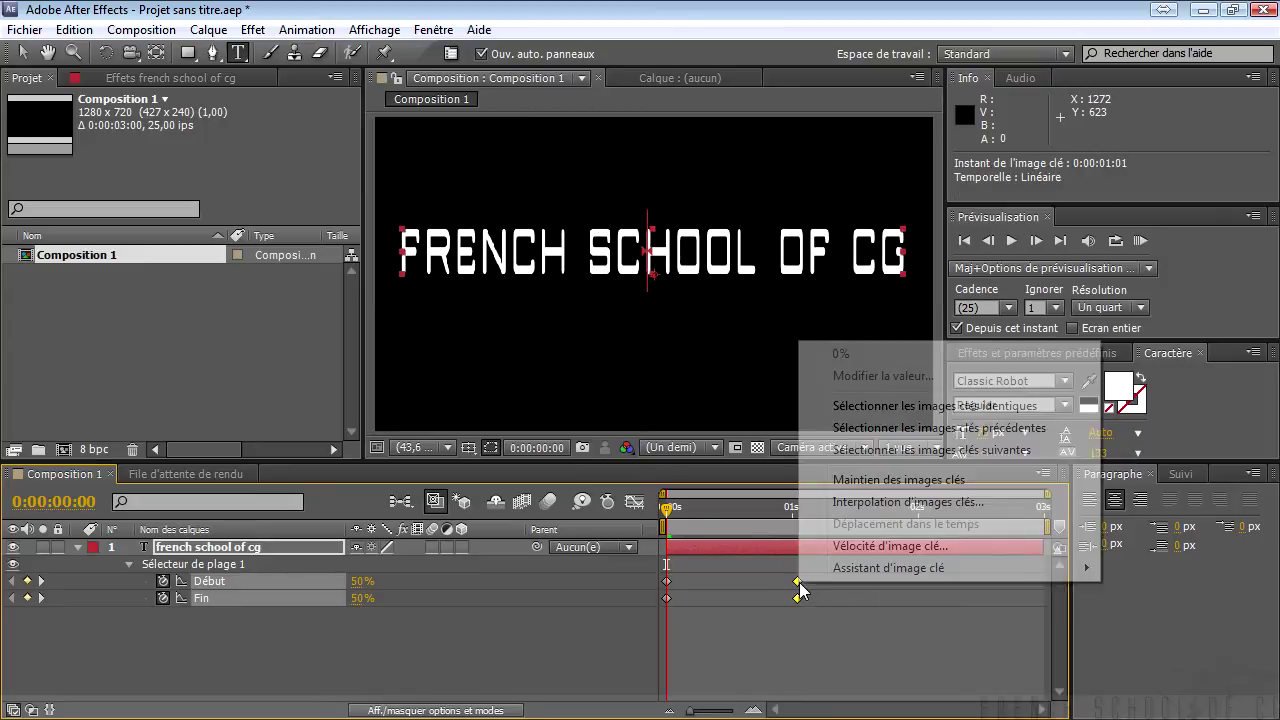
mouse_move(932, 578)
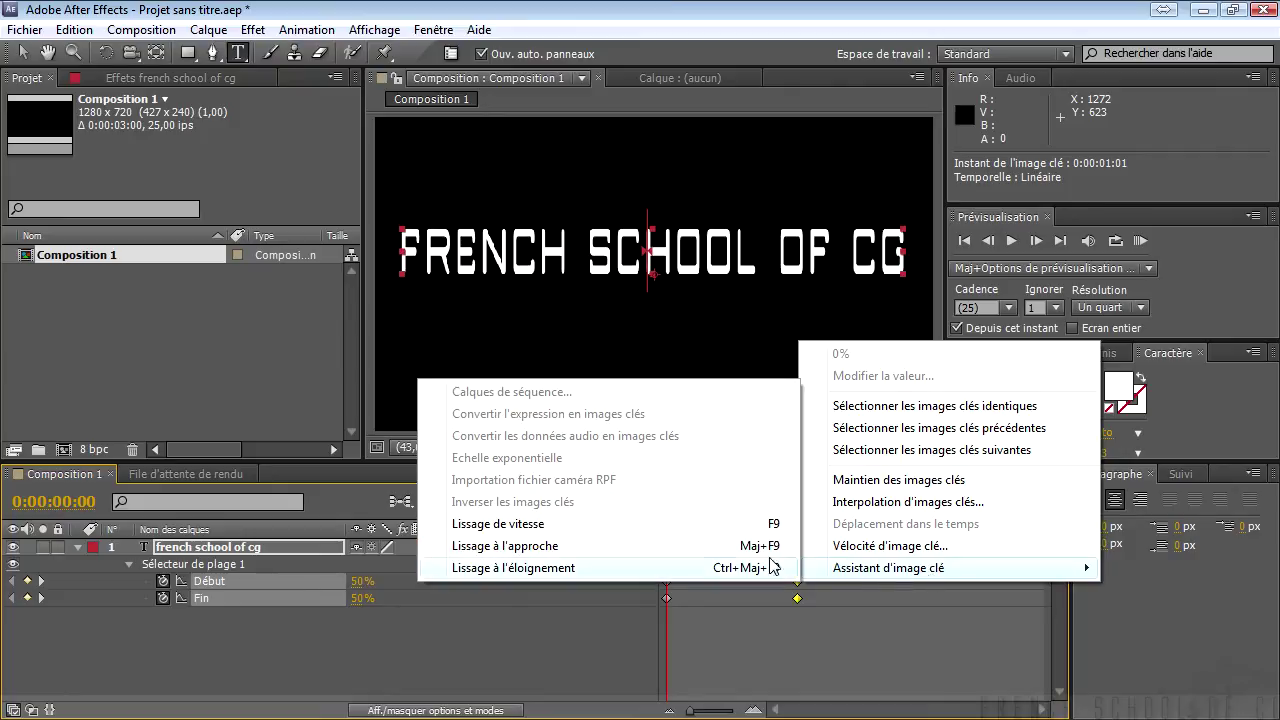
left_click(583, 549)
left_click(974, 262)
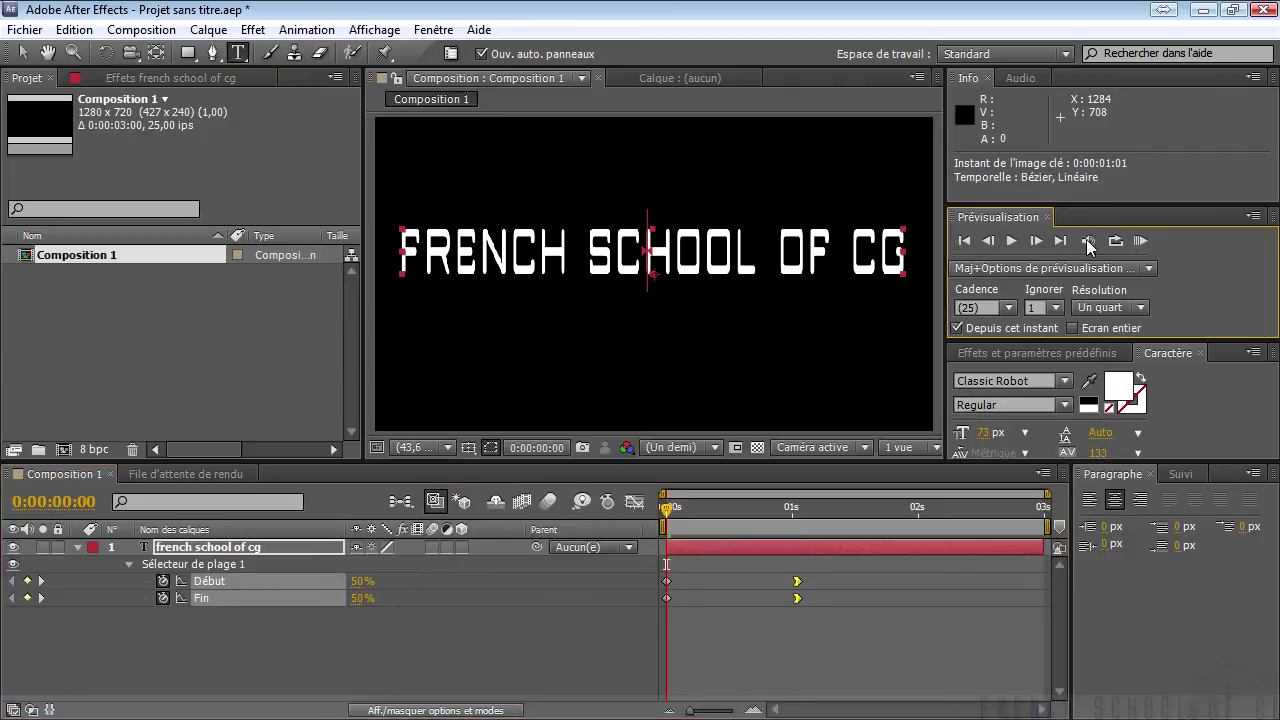
left_click(1140, 243)
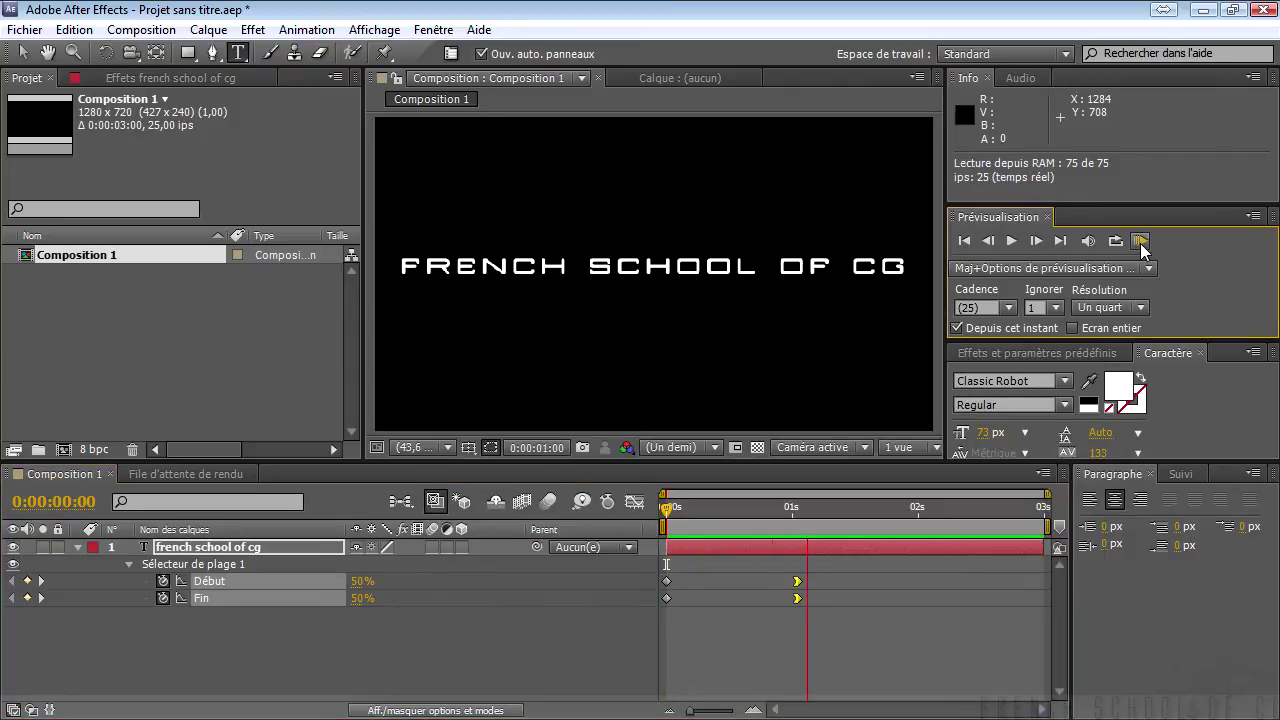
Step: Switch on motion blur for the title layer and the composition's master motion blur switch
left_click(78, 548)
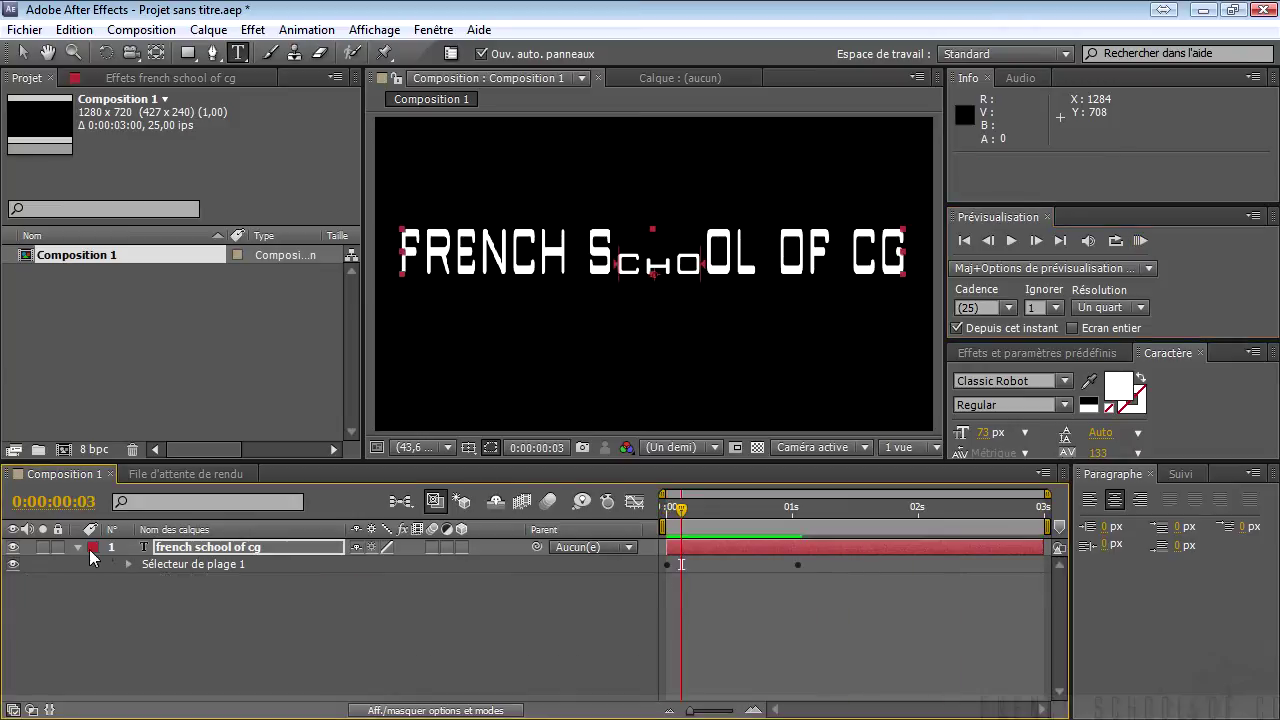
left_click(78, 550)
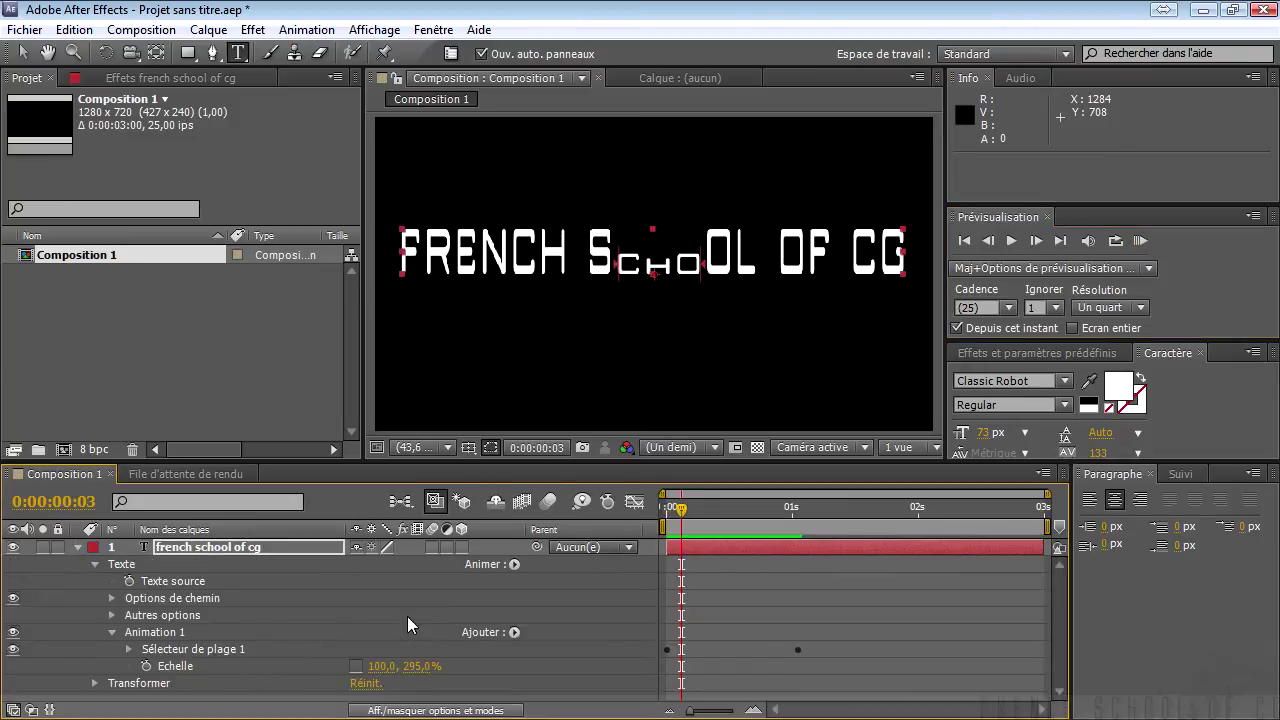
left_click(432, 547)
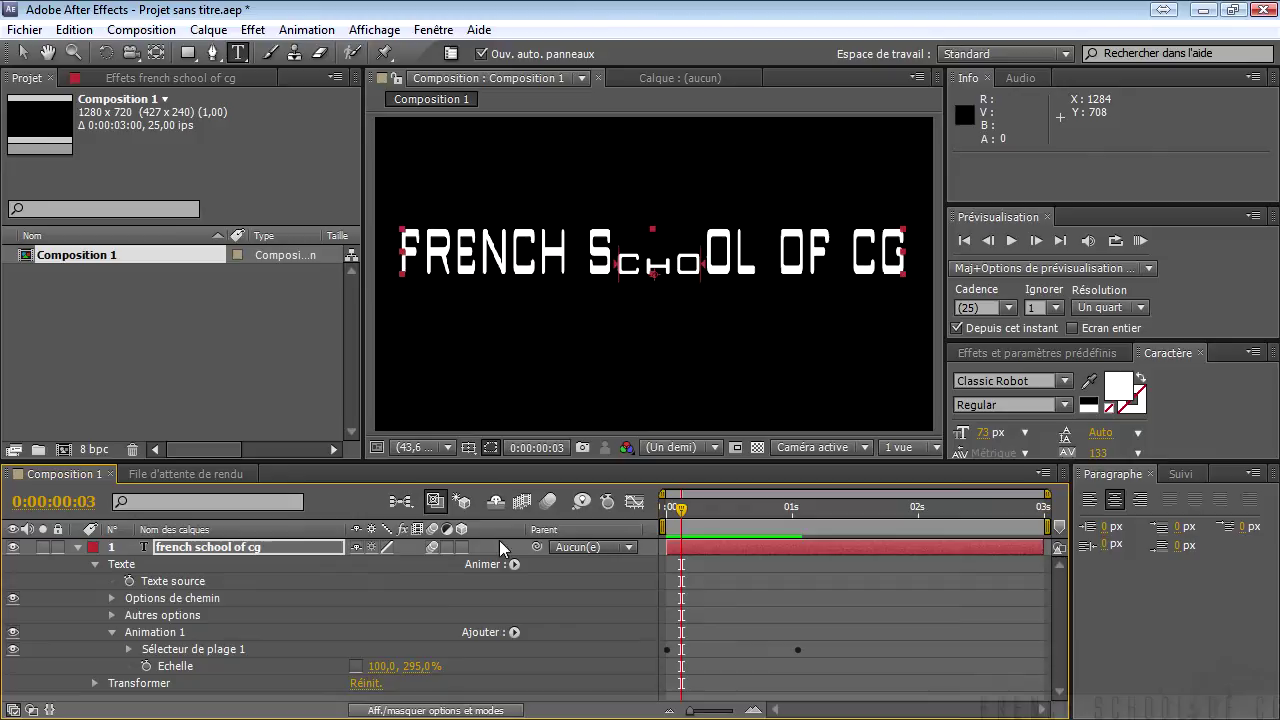
left_click(549, 503)
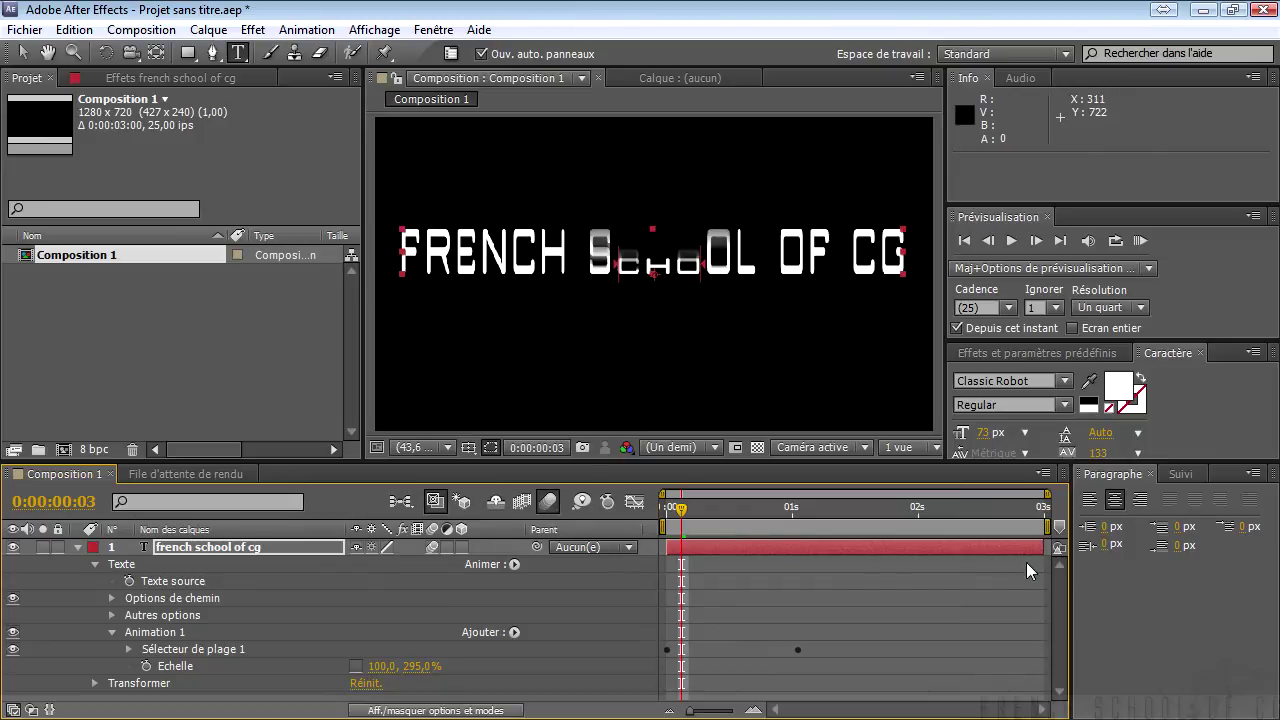
left_click(193, 650)
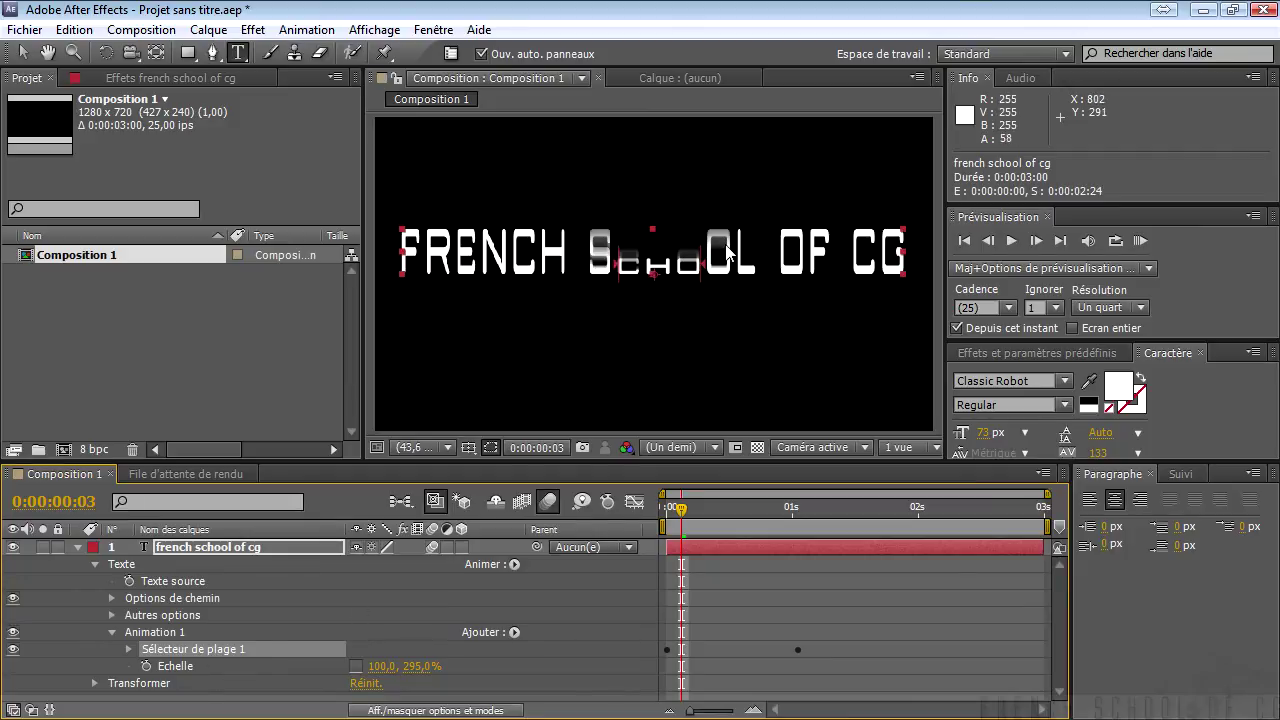
Step: Add a Flou property to Animation 1 with a blur of 0,0, 302,0
left_click(514, 632)
mouse_move(606, 642)
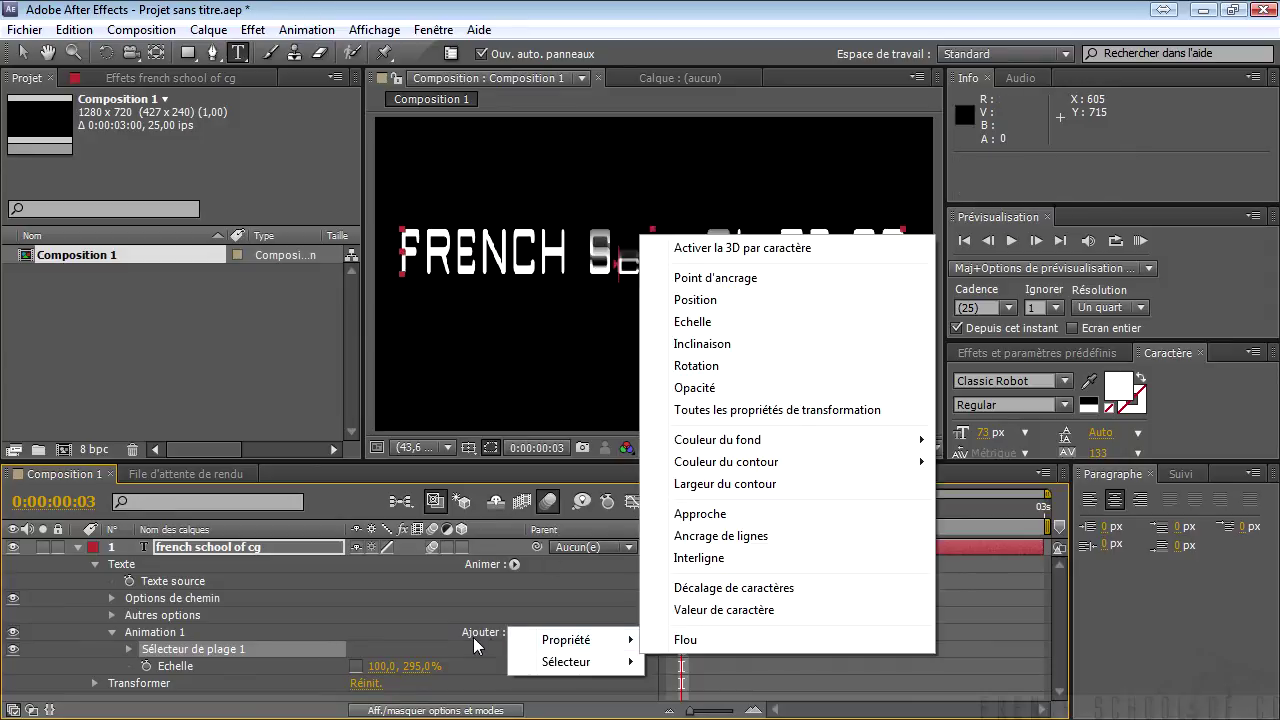
left_click(705, 639)
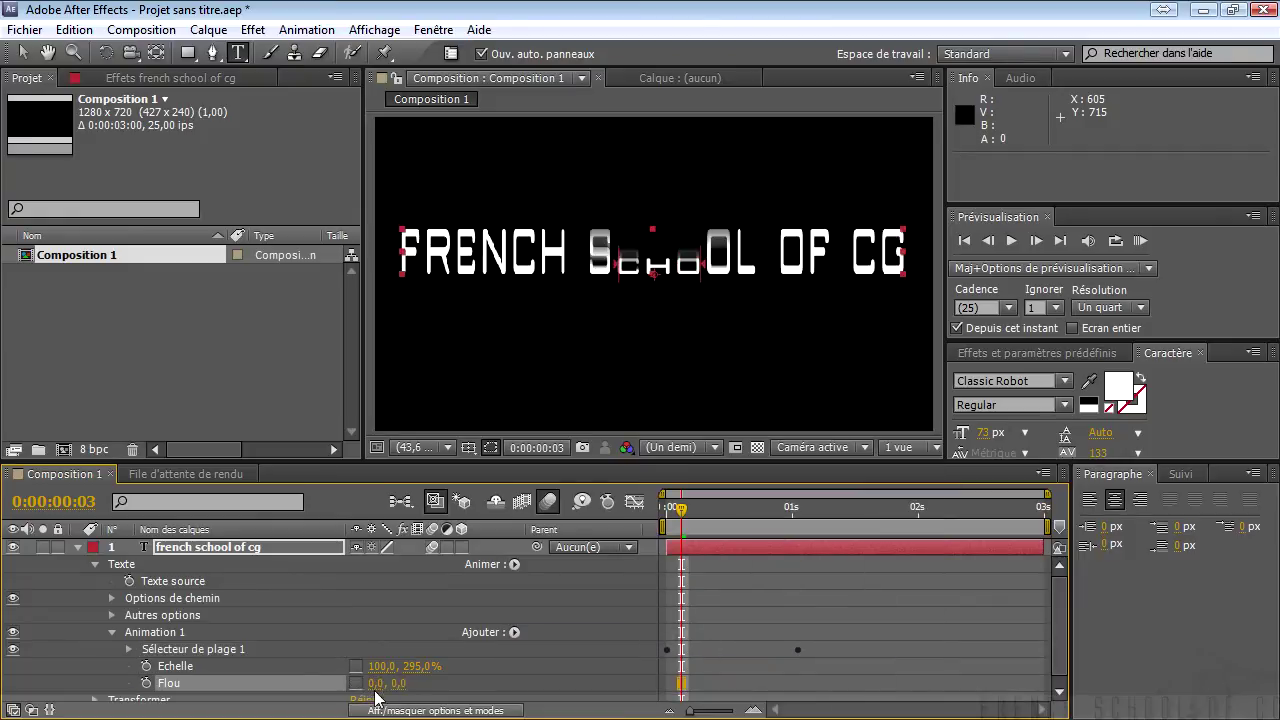
mouse_move(399, 683)
left_mouse_down()
mouse_move(492, 690)
mouse_move(676, 665)
left_mouse_up()
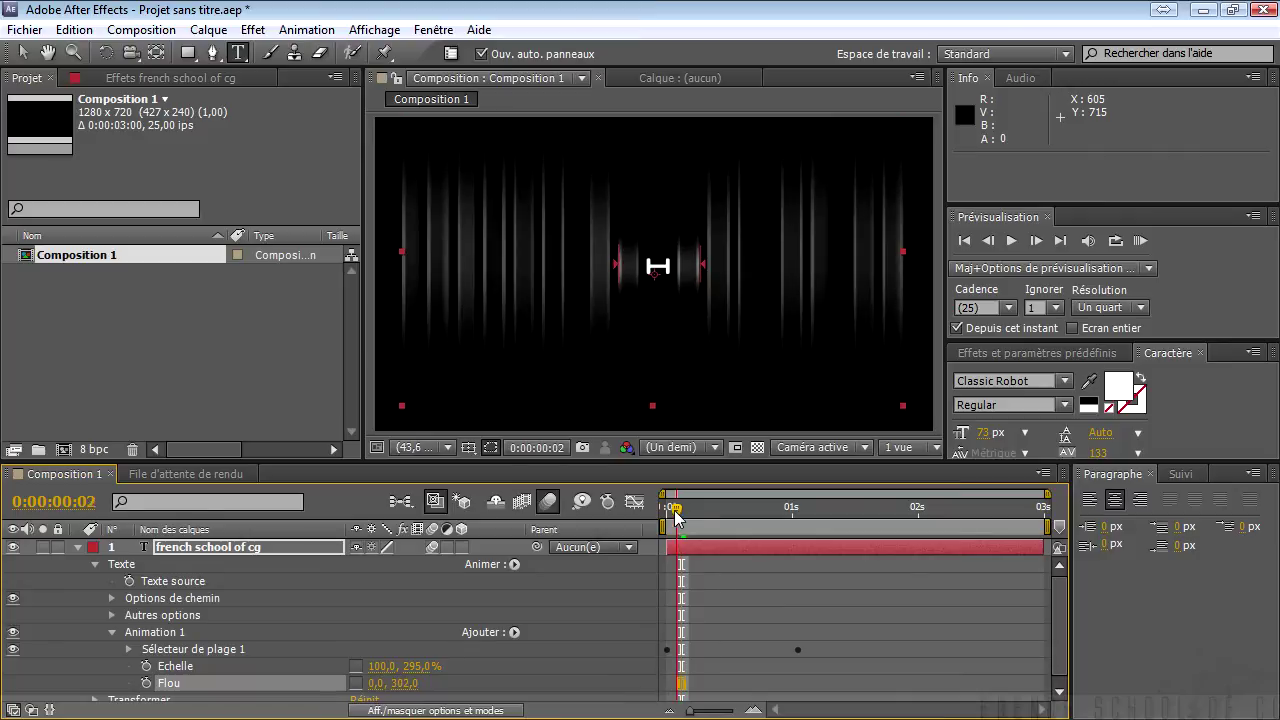
Step: Preview the blurred reveal from frame 0, then stop playback
key("Home")
left_click(1140, 242)
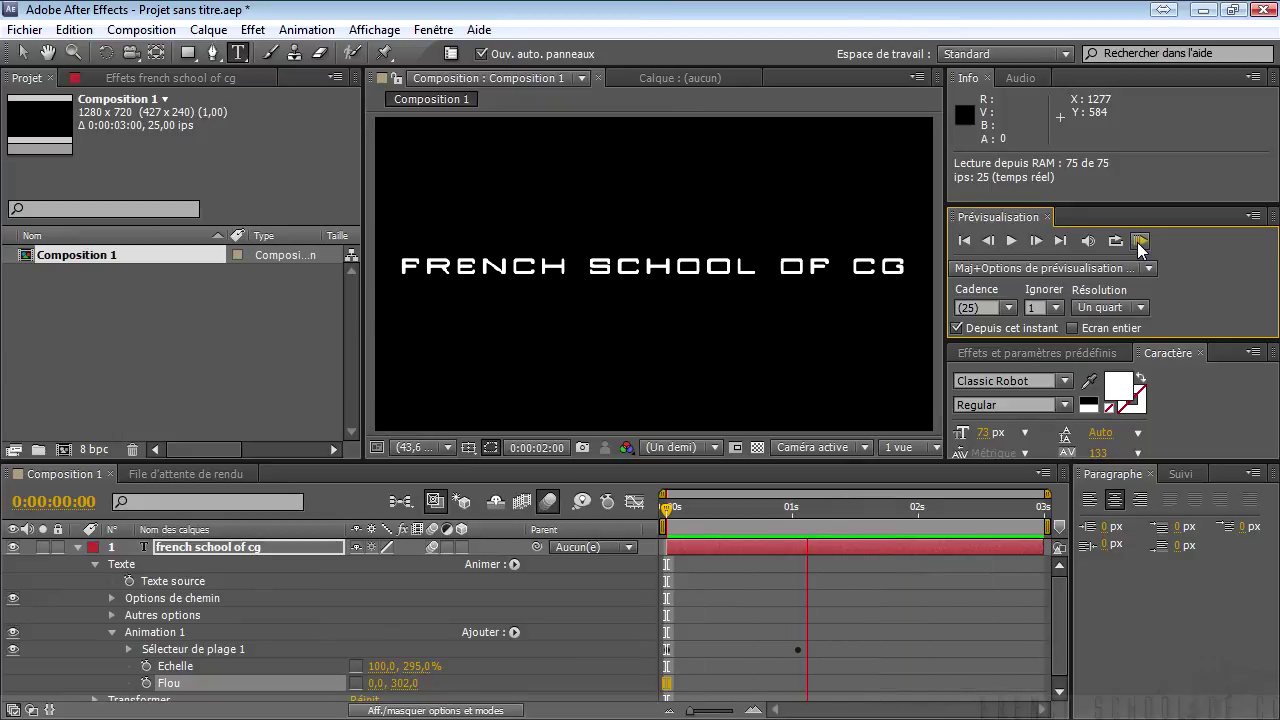
left_click(113, 634)
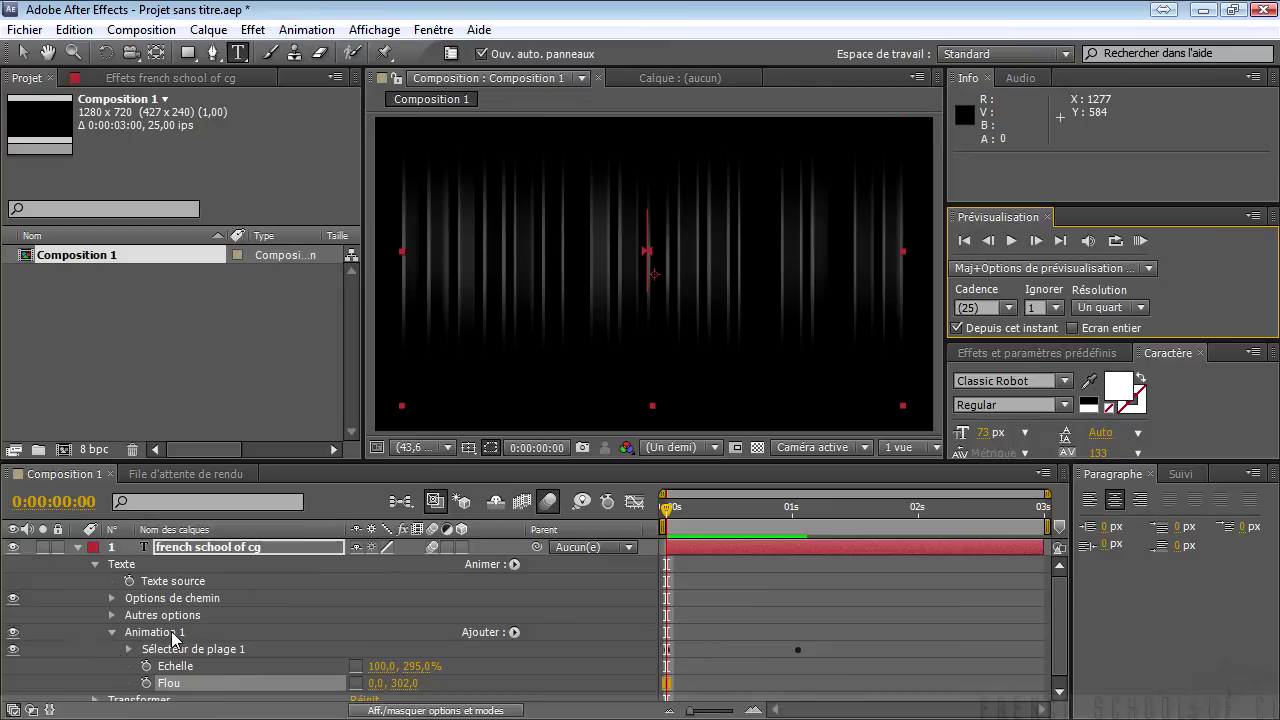
Step: Add an Opacité property at 0% to Animation 1 and preview the centre fade-in
left_click(514, 633)
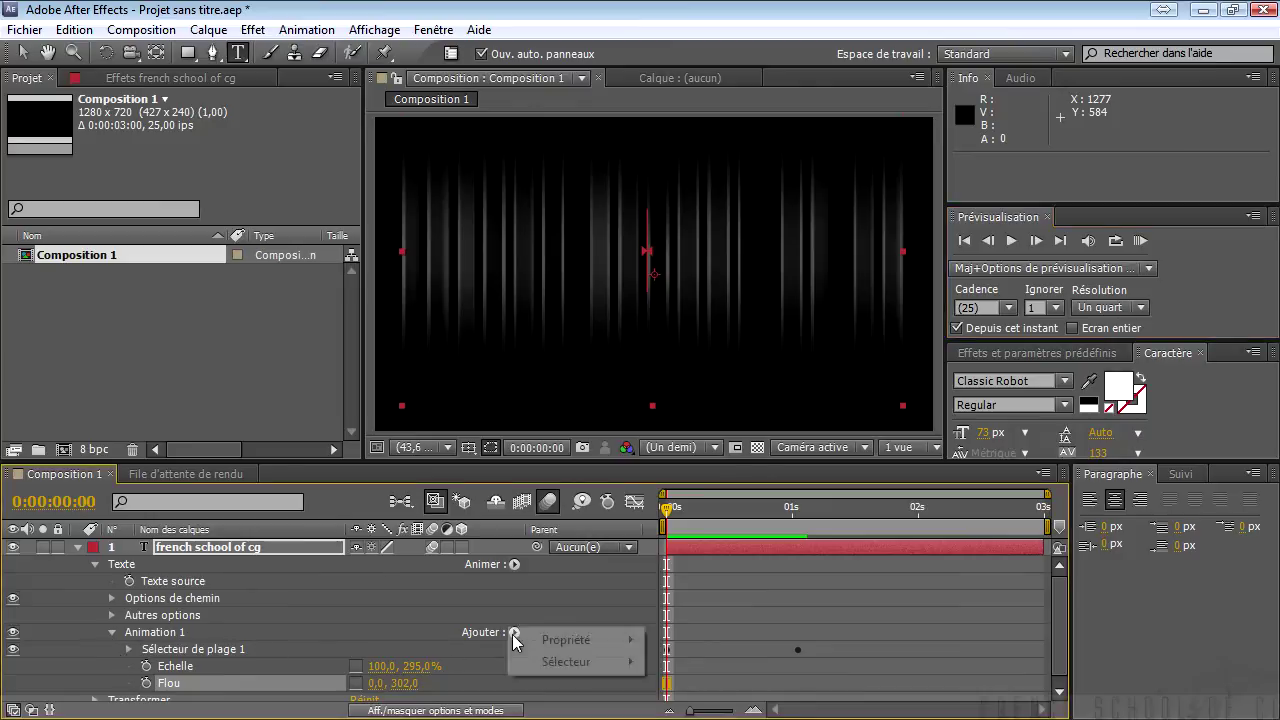
mouse_move(518, 642)
mouse_move(591, 664)
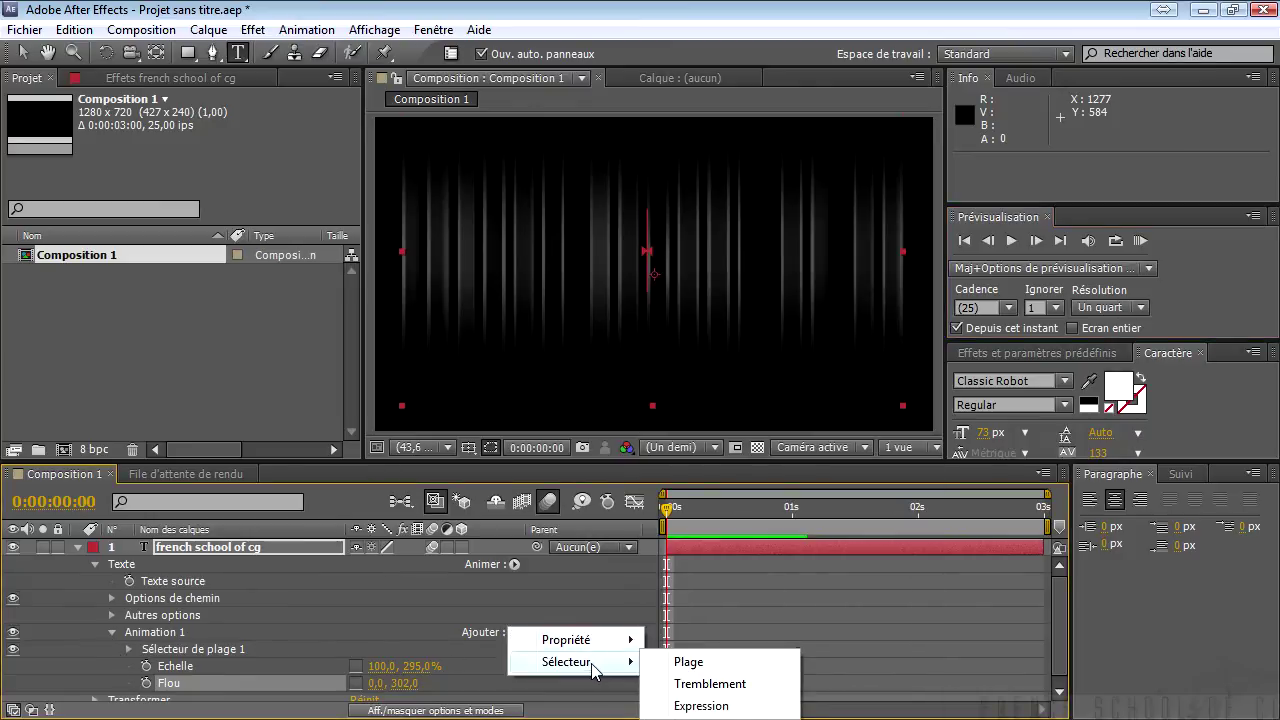
mouse_move(614, 641)
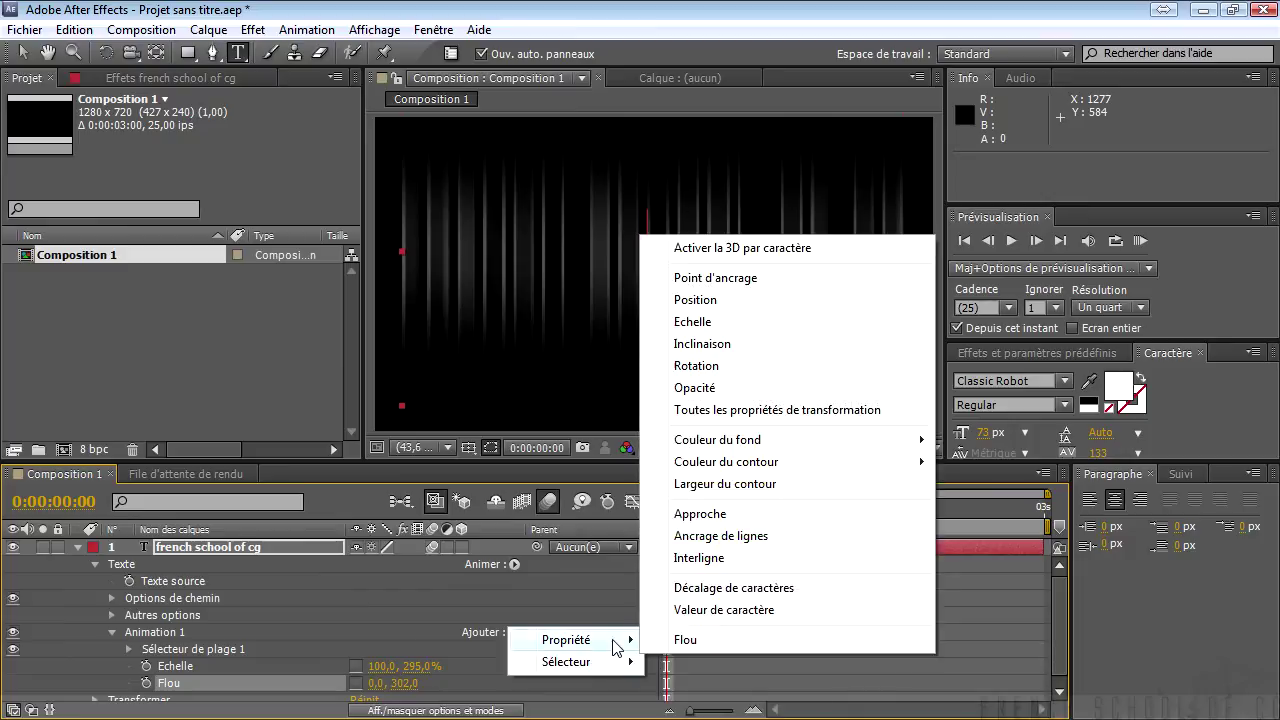
left_click(736, 388)
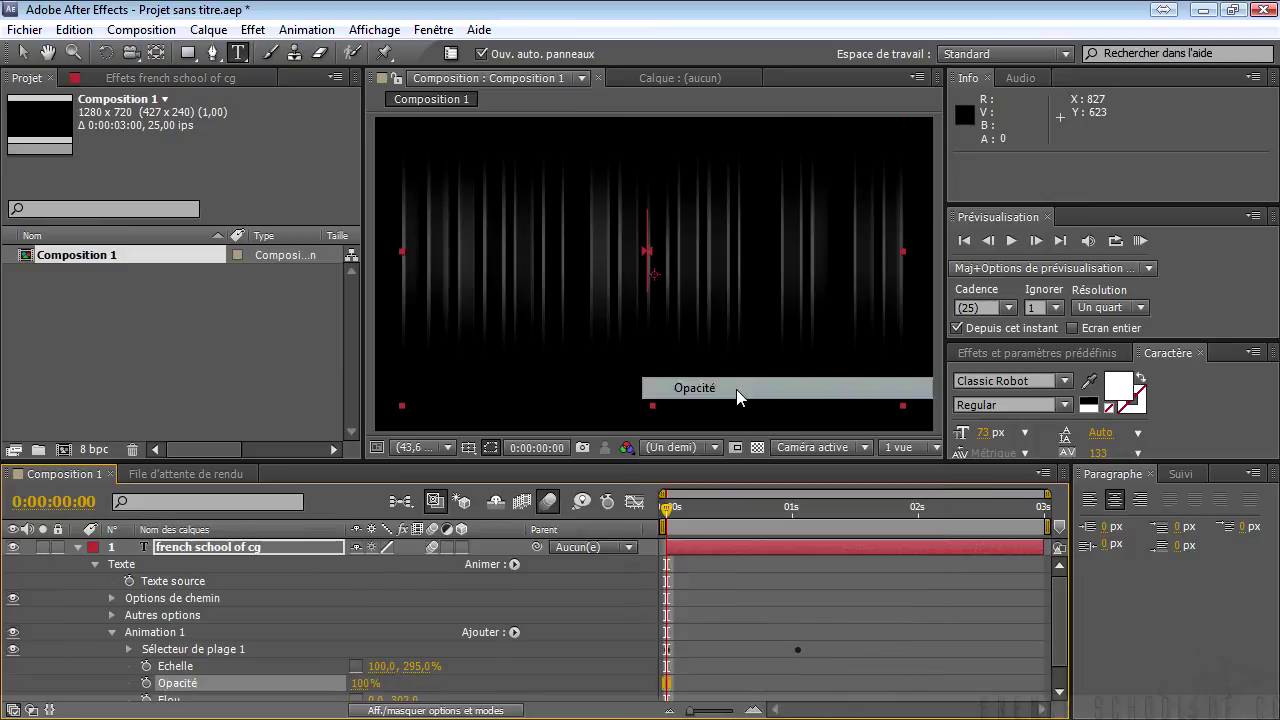
scroll(1040, 628, "down", 1)
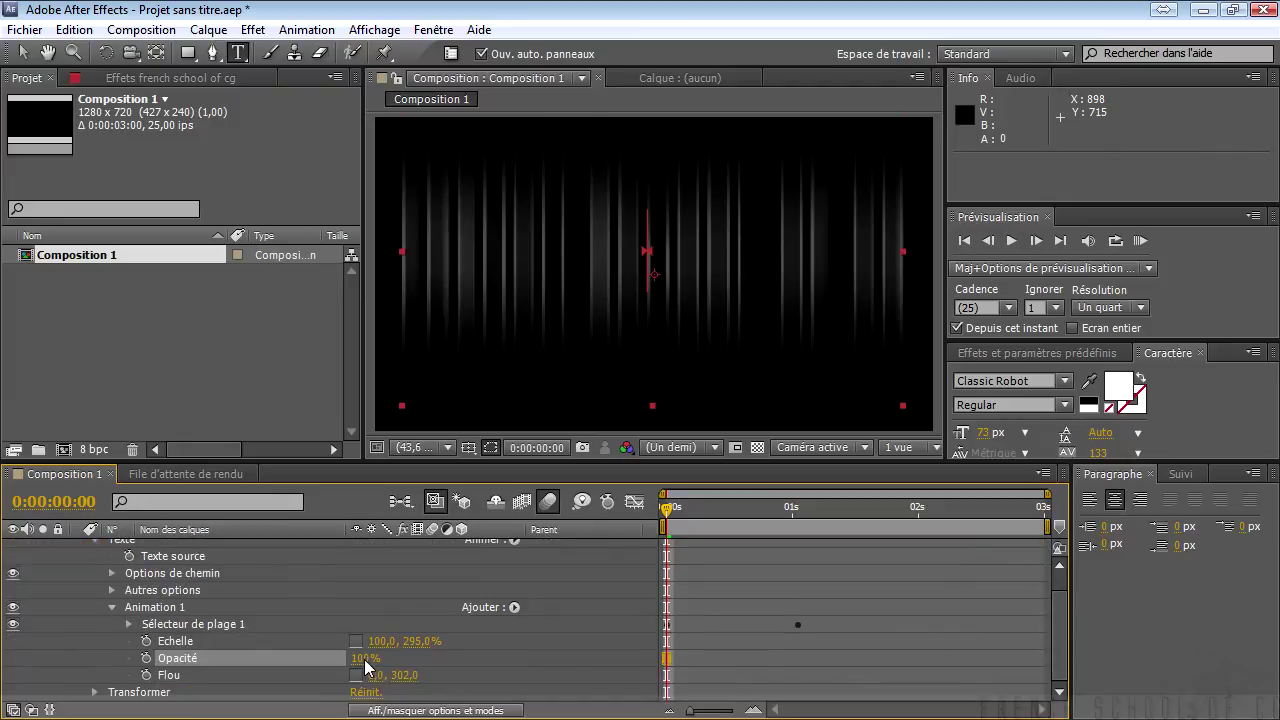
left_click_drag(366, 660, 268, 670)
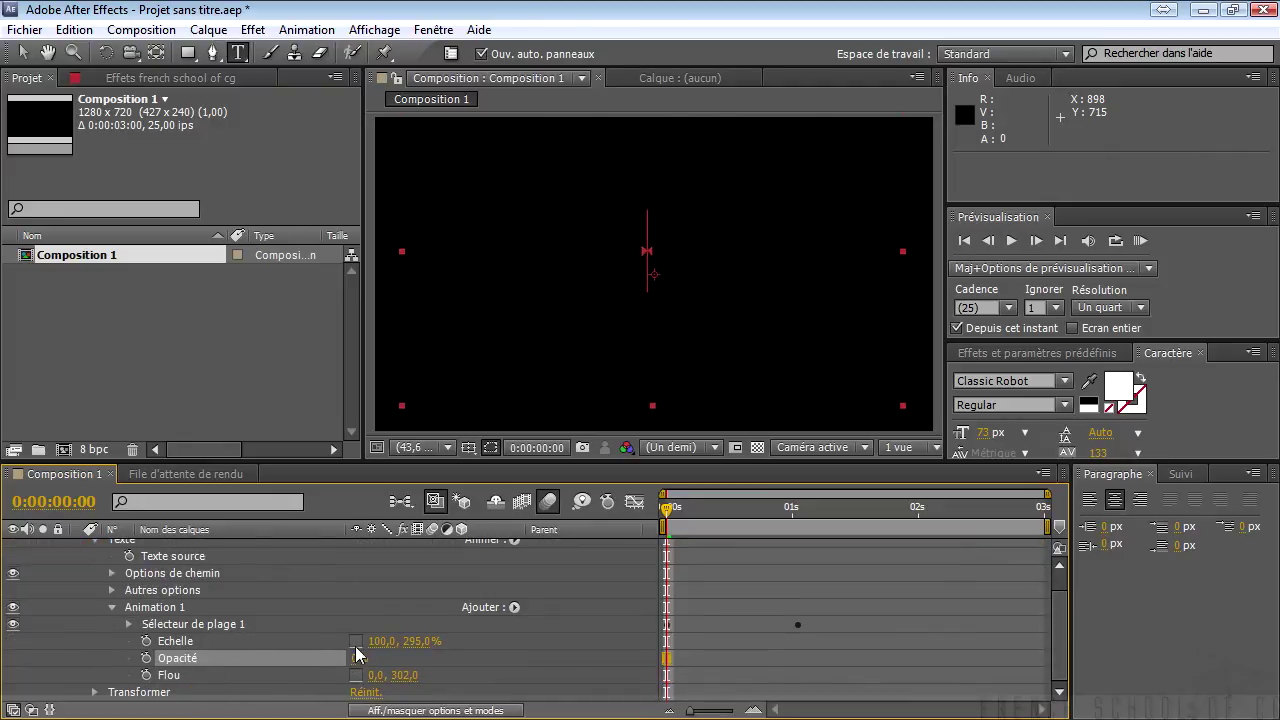
left_click(1141, 238)
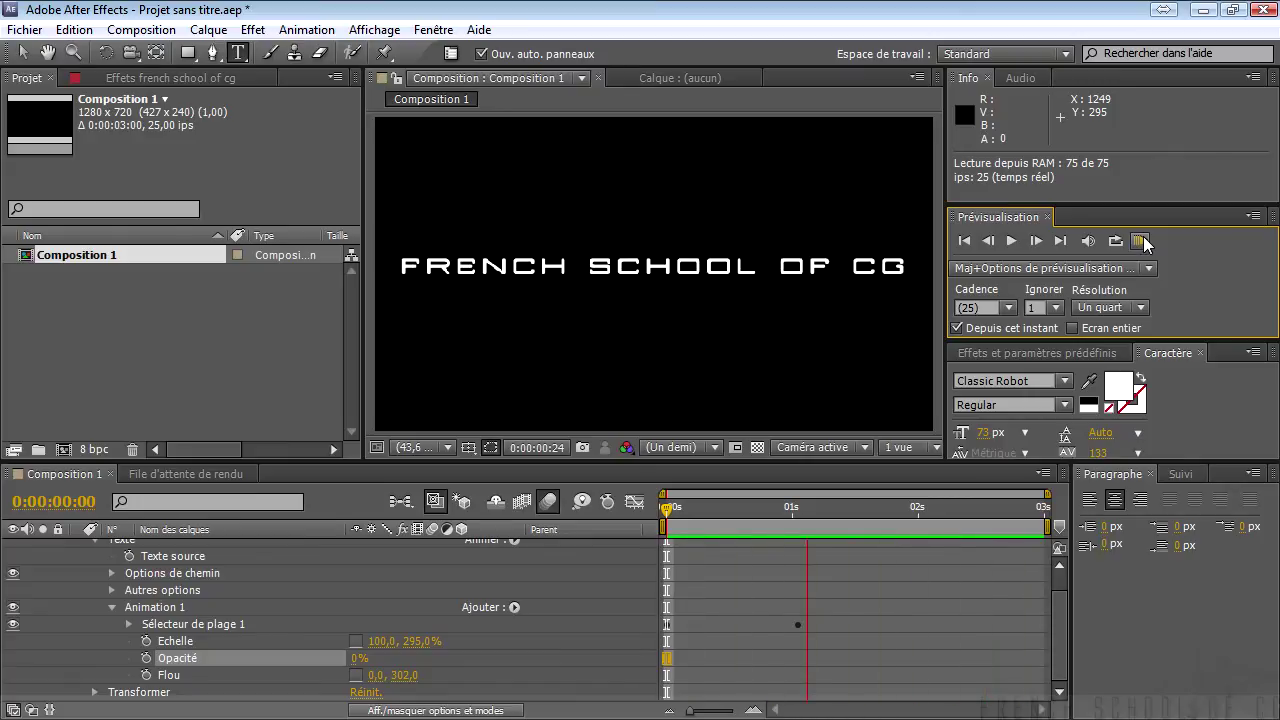
Step: Stop the preview and show the title layer's Échelle (100%) alongside the Début and Fin keyframes
left_click(1062, 583)
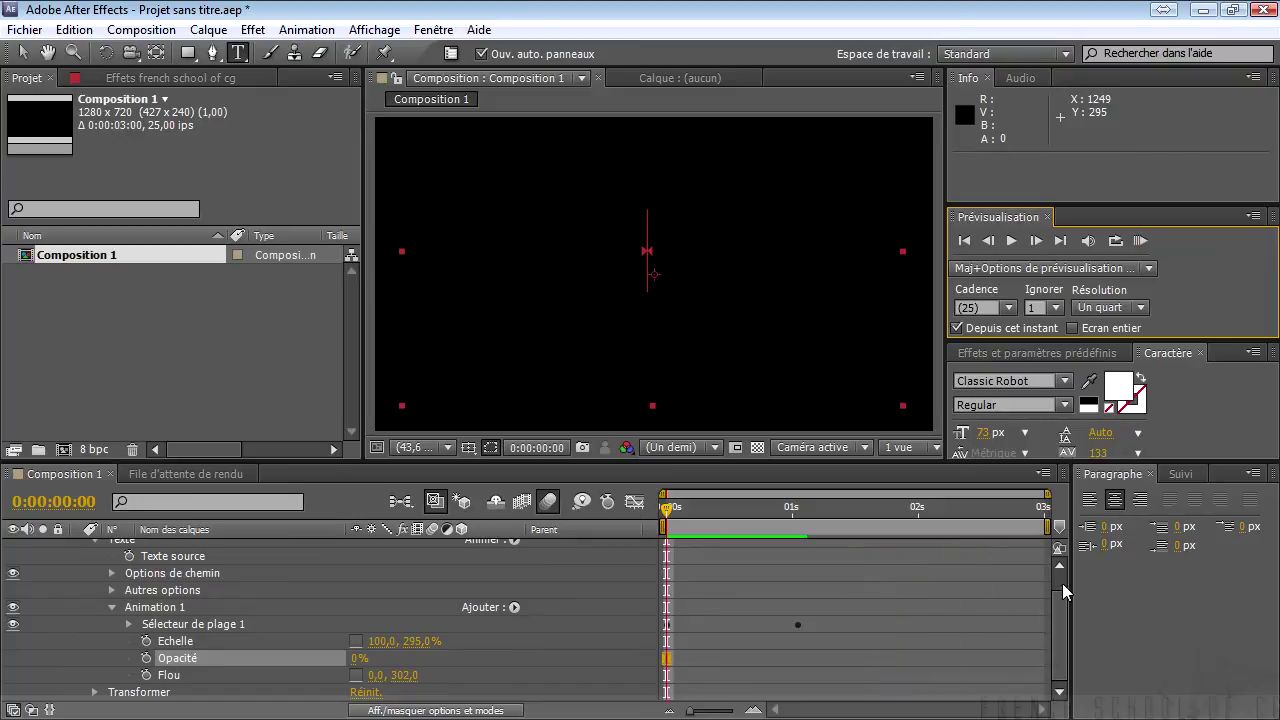
scroll(1059, 578, "up", 1)
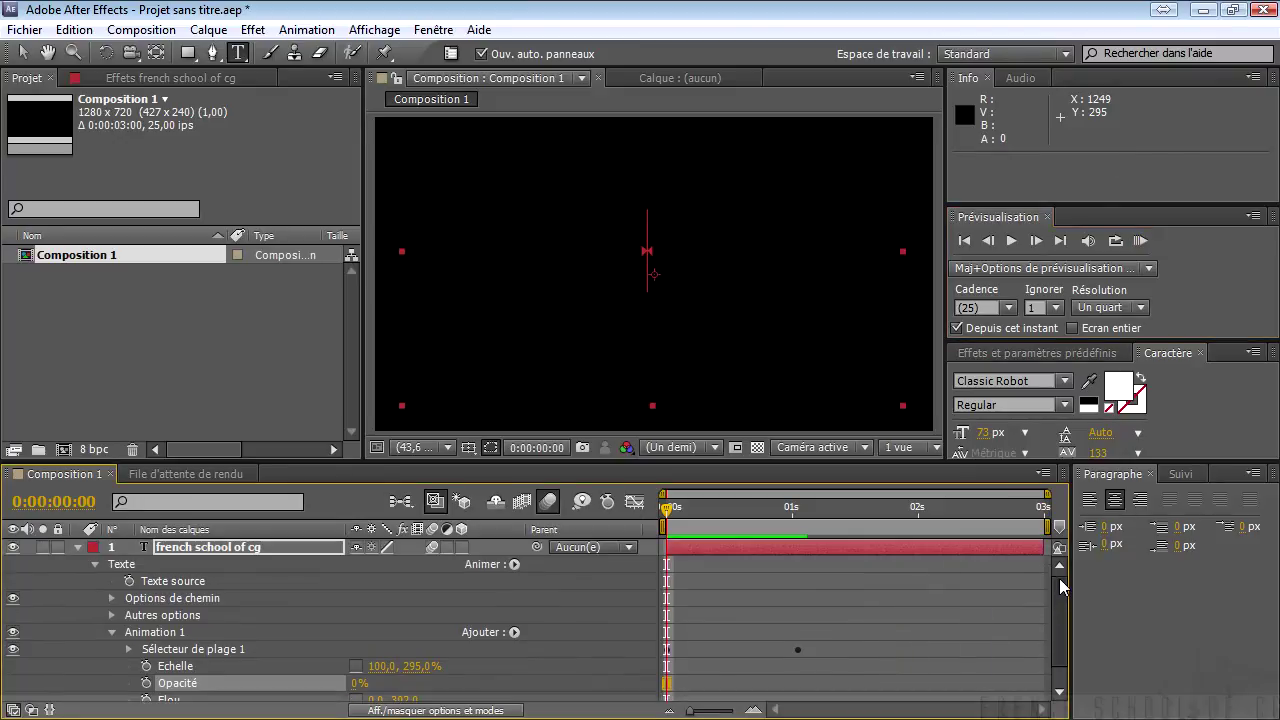
left_click(94, 564)
left_click(129, 583)
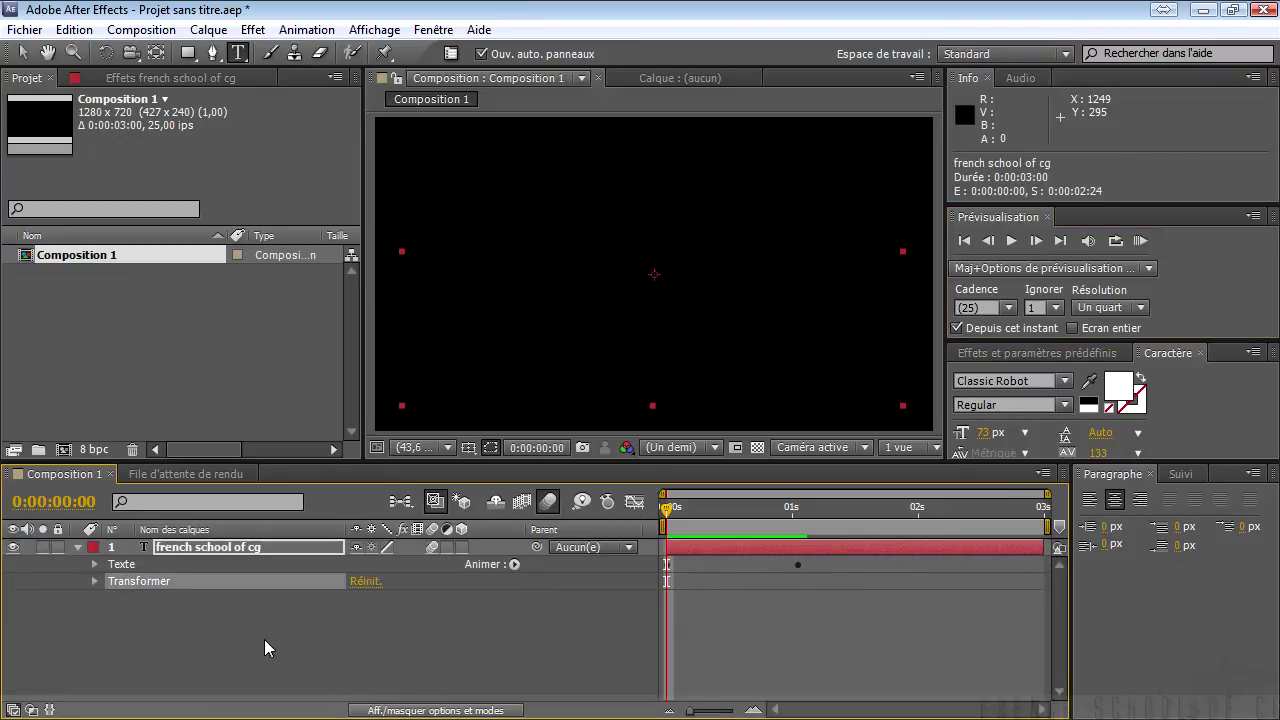
key("s")
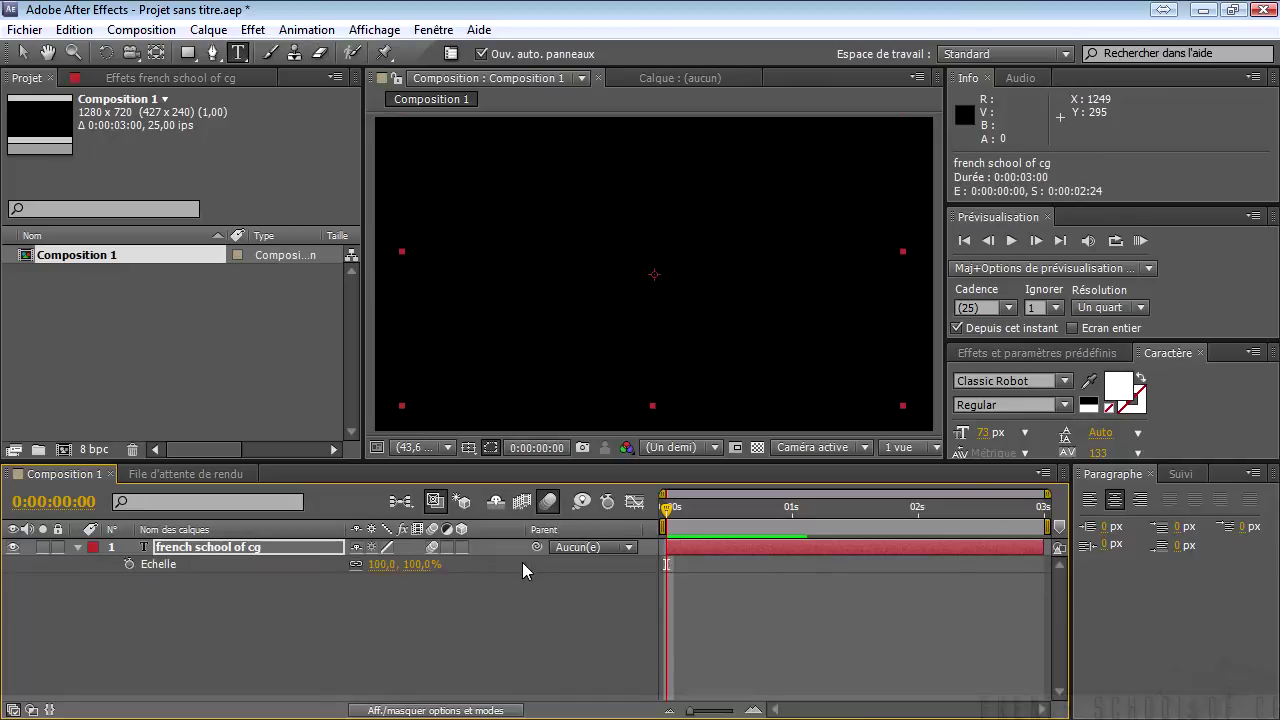
key("u")
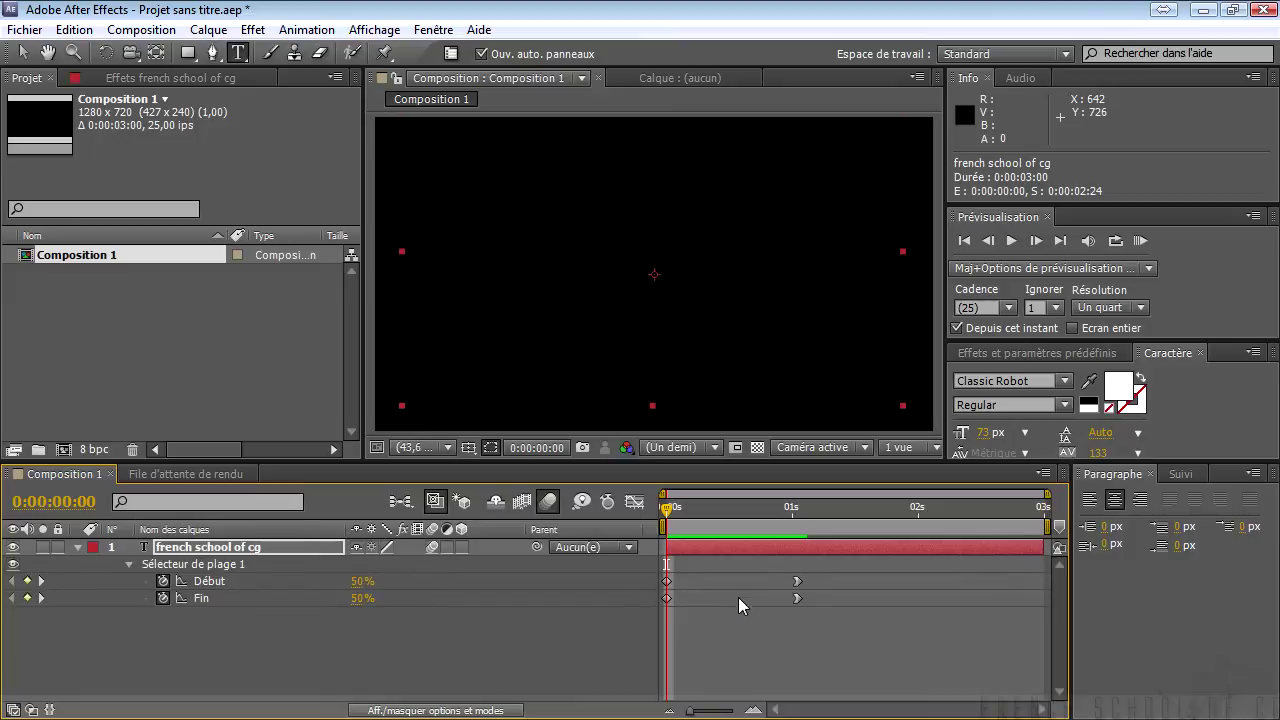
key("shift+s")
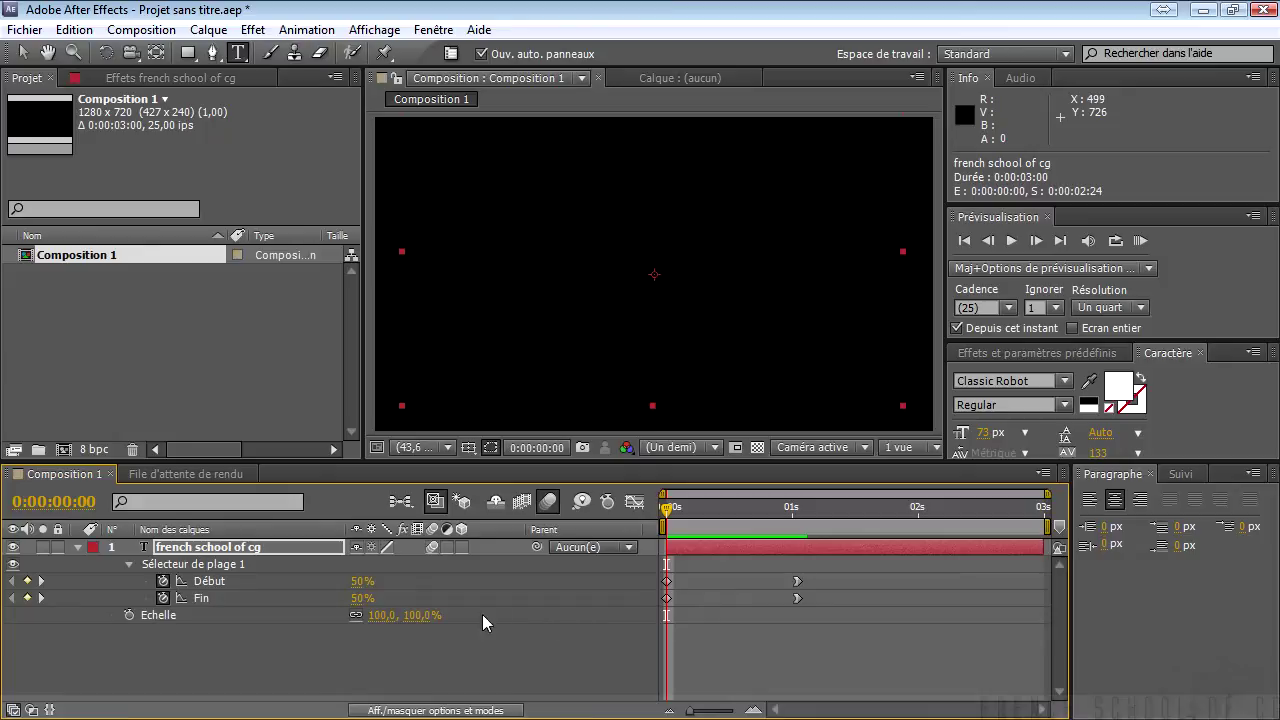
Step: Keyframe the layer's Échelle at 184% at 0s and 100% at 0:00:01:01
left_click(128, 615)
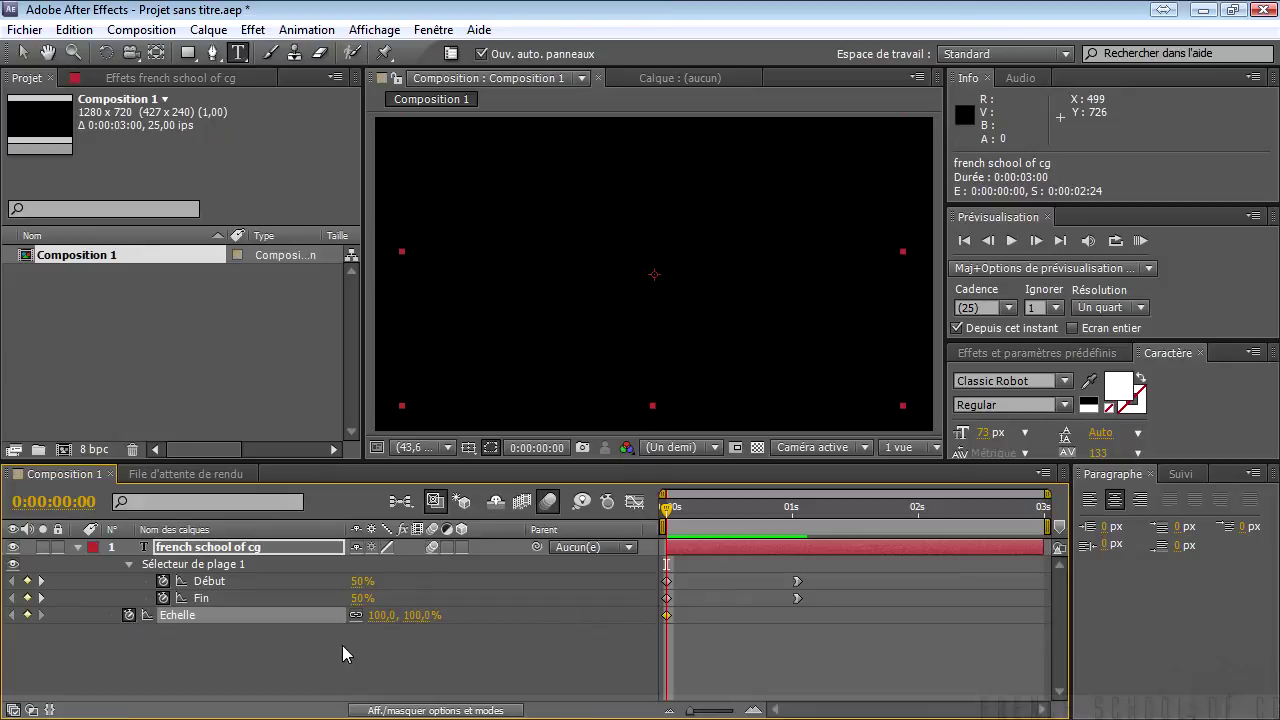
left_click_drag(426, 622, 431, 622)
left_click_drag(668, 511, 794, 510)
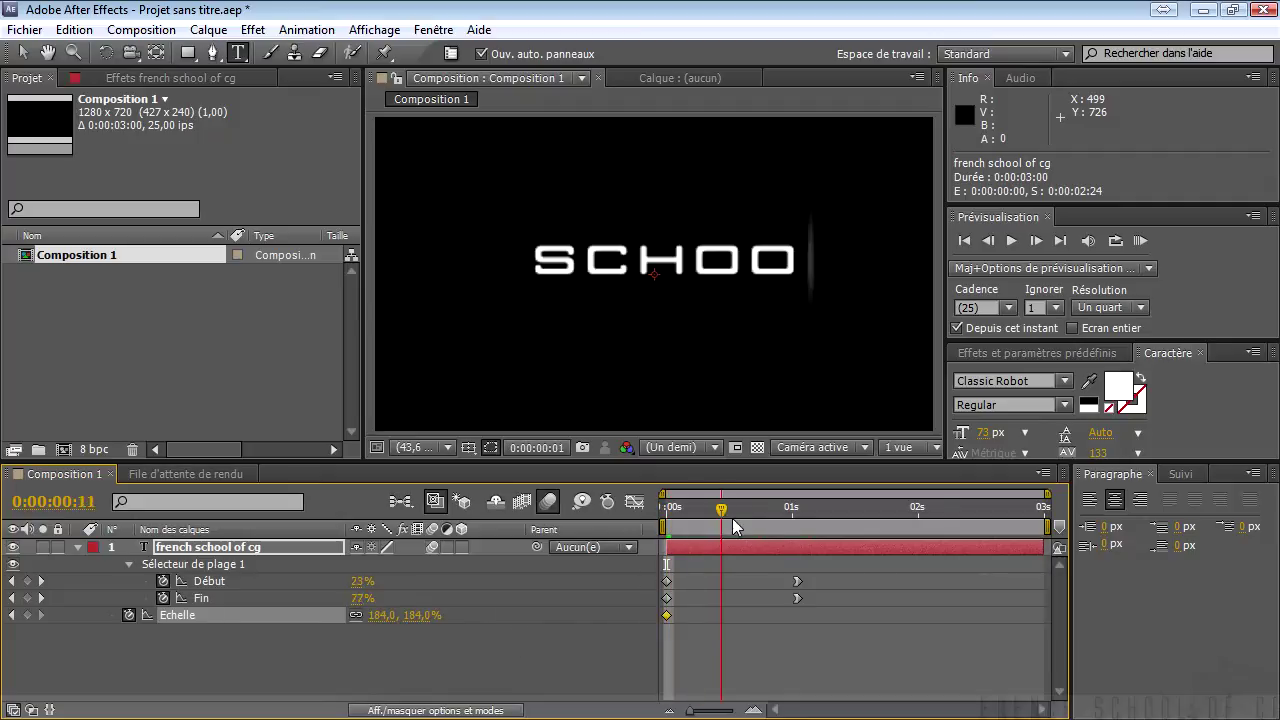
left_click(421, 616)
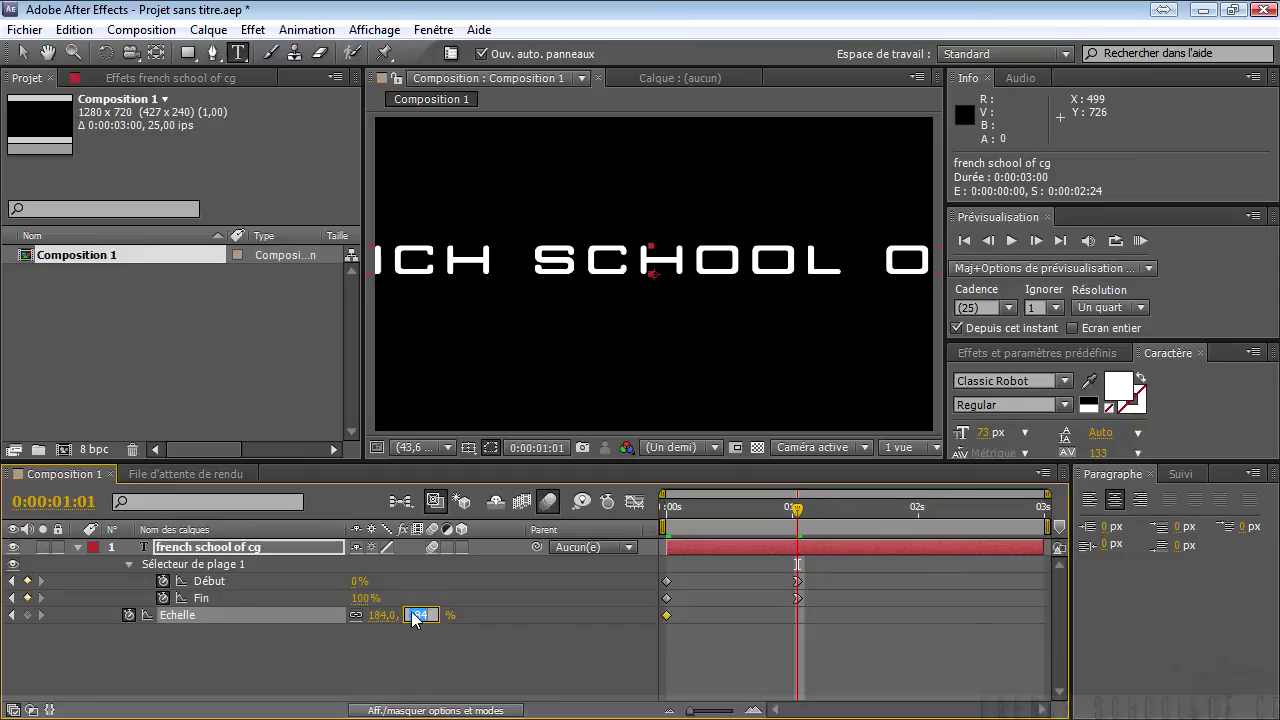
type("100")
key("Return")
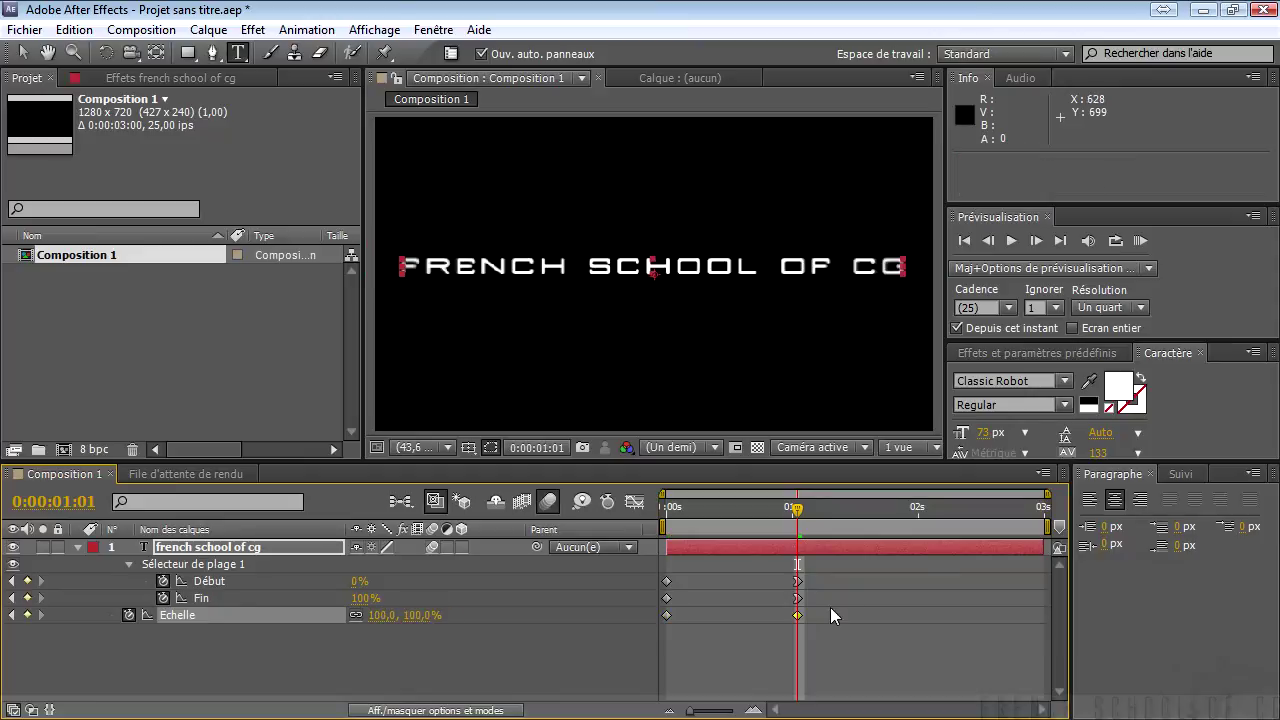
Step: Apply Lissage à l'approche easing to the 100% scale keyframe
right_click(797, 615)
mouse_move(813, 611)
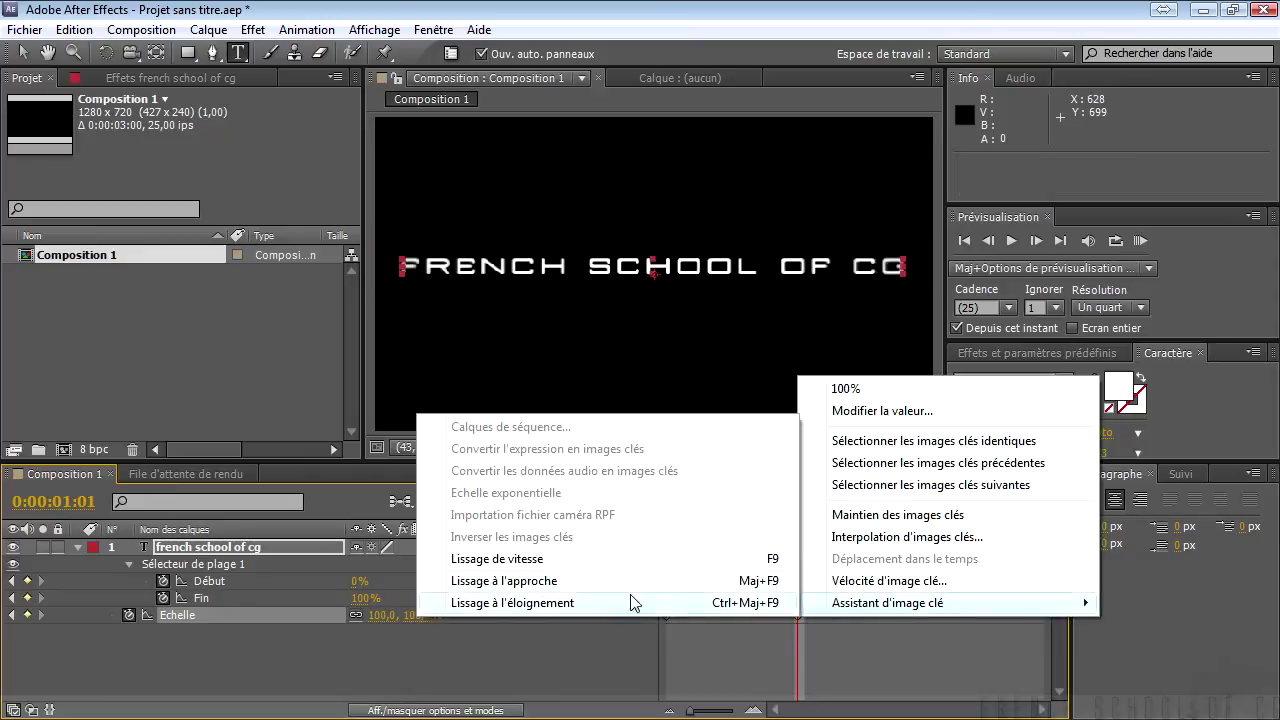
left_click(595, 580)
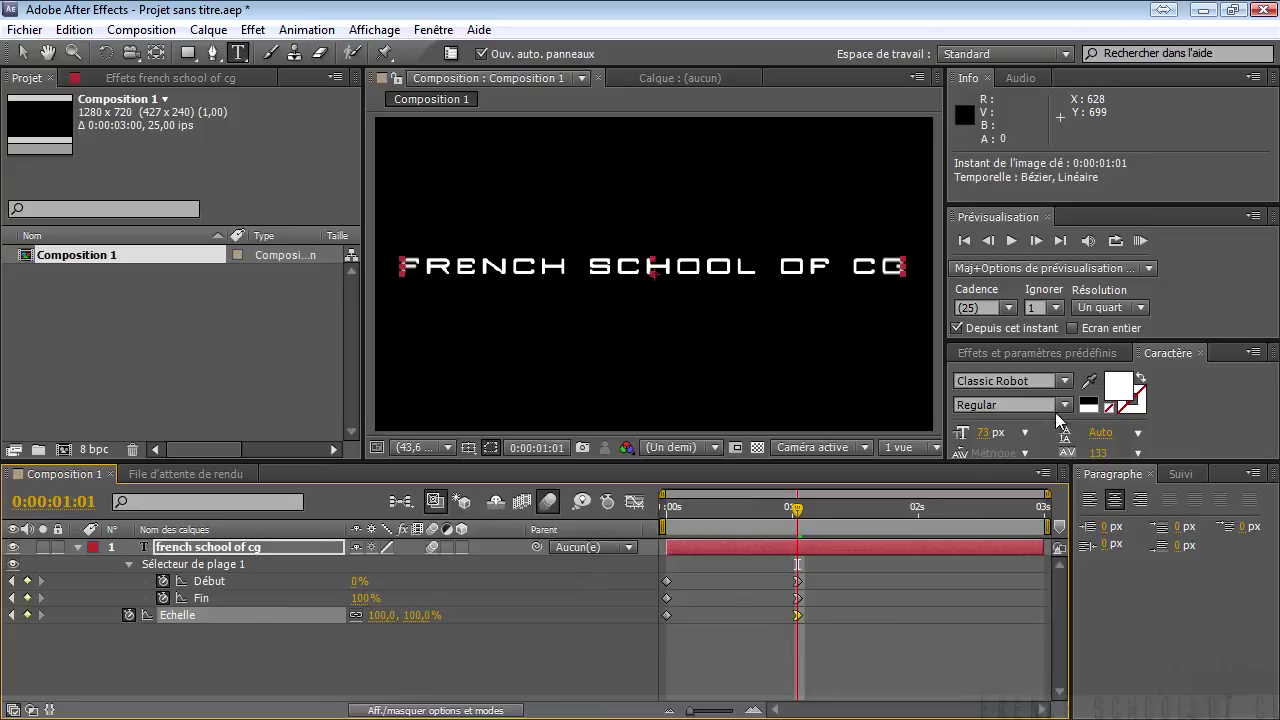
Step: Run a RAM preview of the full reveal with the eased scale-down
left_click(1140, 241)
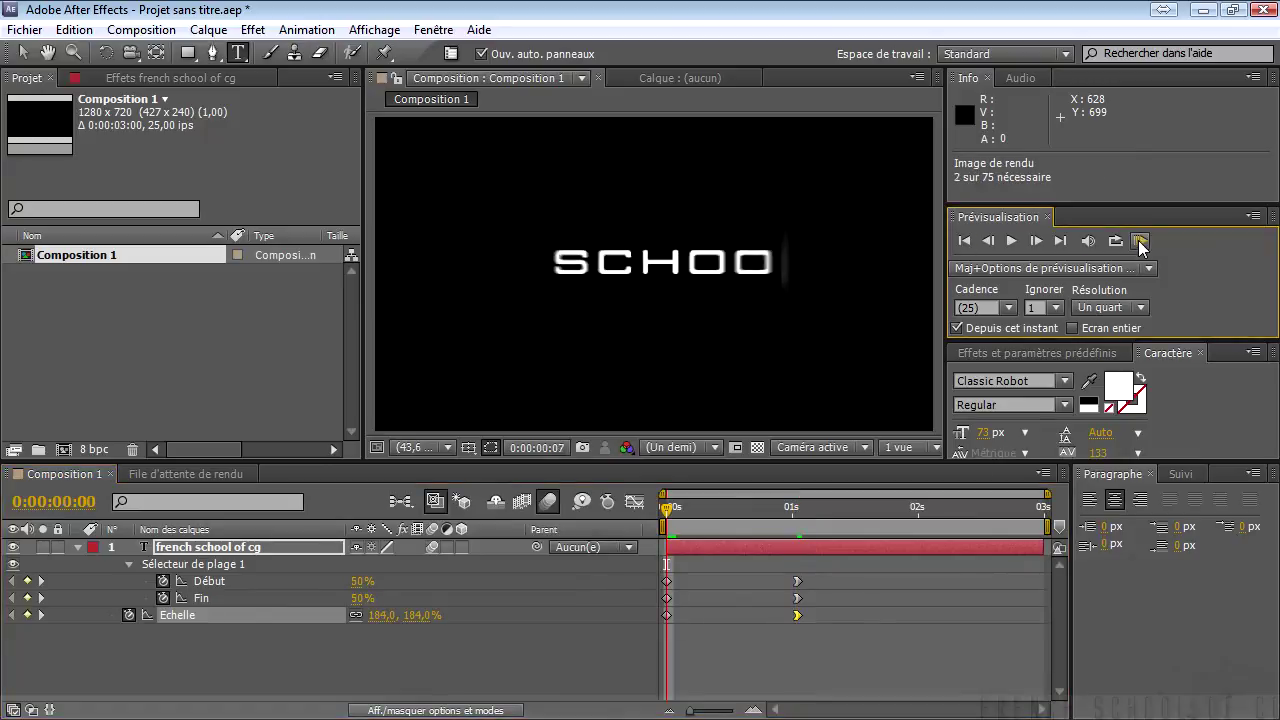